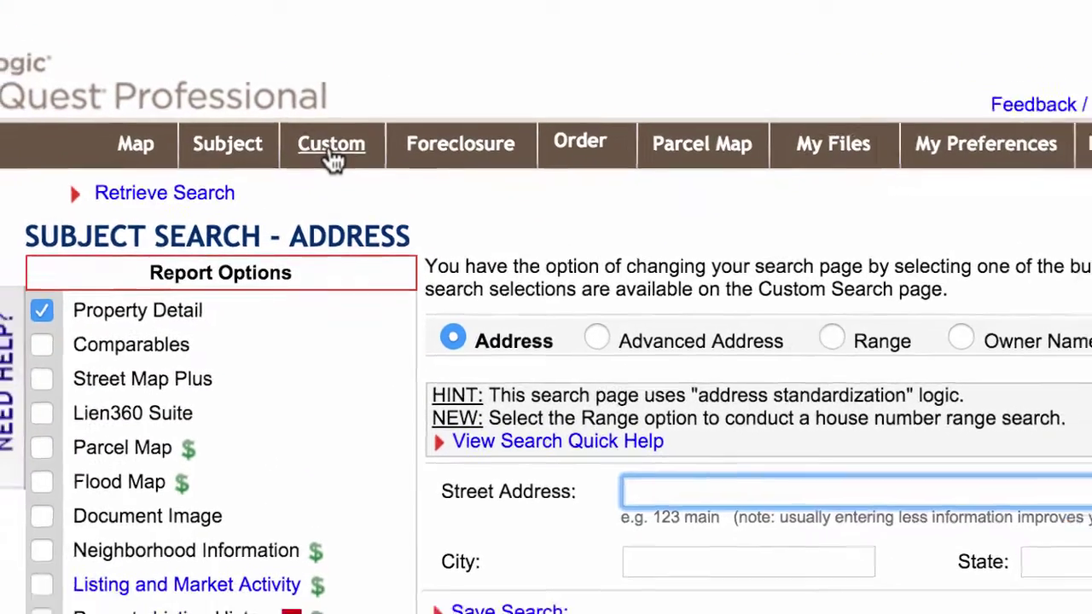
Open the custom property search and check the latest recording date for Sheboygan County, WI
{"action": "left_click", "coordinate": [335, 156]}
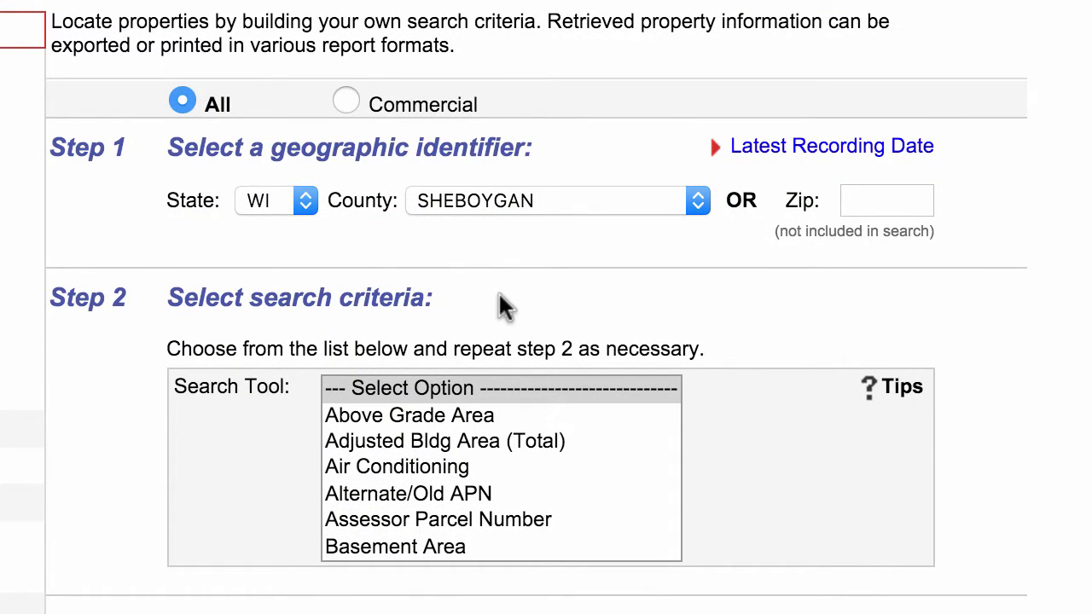
{"action": "left_click", "coordinate": [867, 158]}
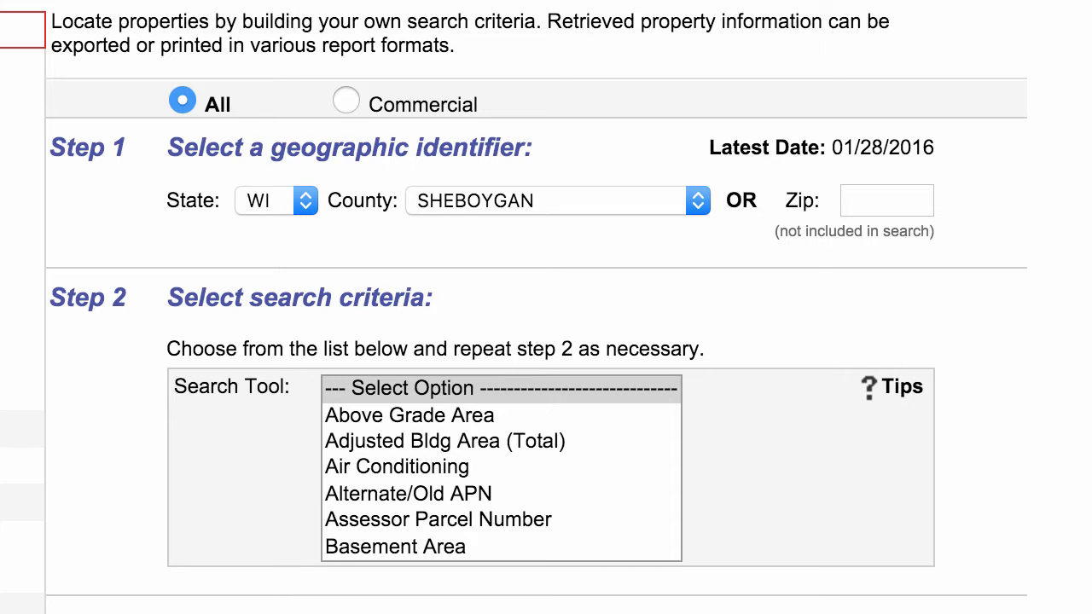
Set the search location to Iron County, MI and check its latest recording date
{"action": "left_click", "coordinate": [306, 201]}
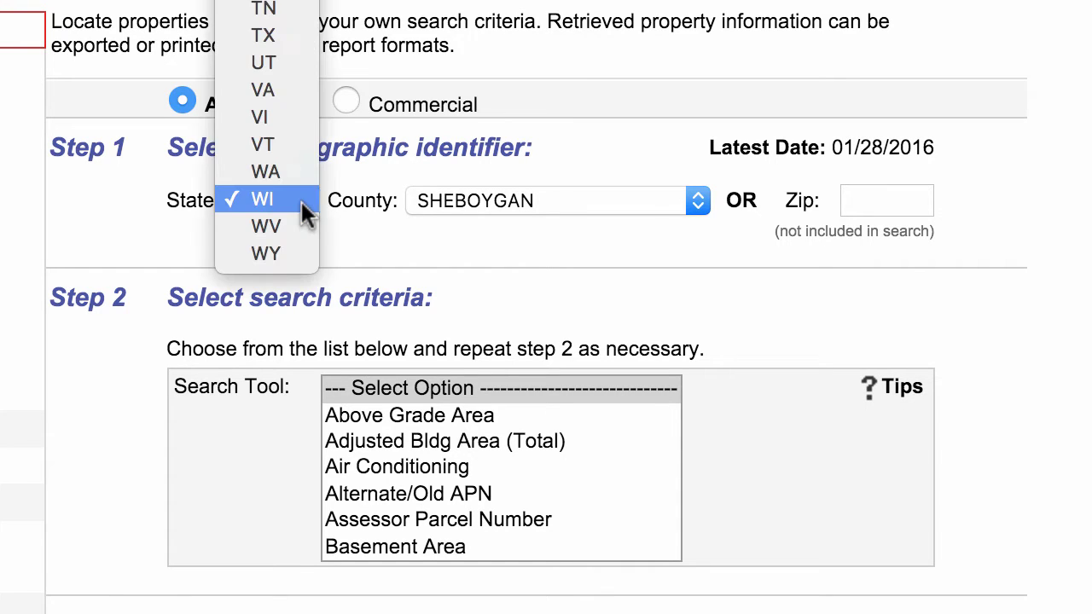
{"action": "scroll", "coordinate": [265, 183], "scroll_direction": "up", "scroll_amount": 10}
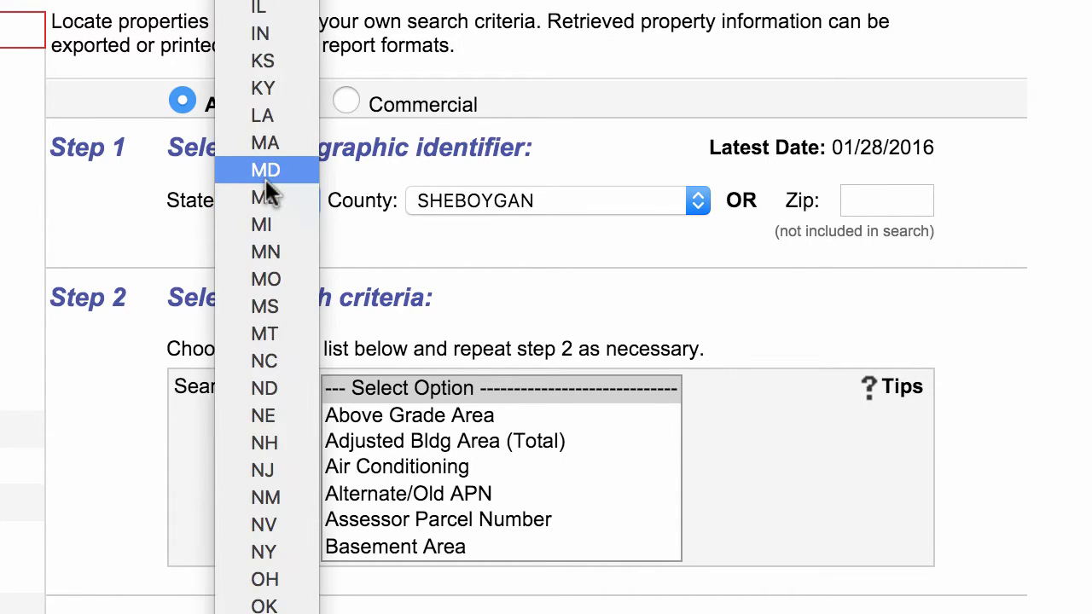
{"action": "left_click", "coordinate": [268, 224]}
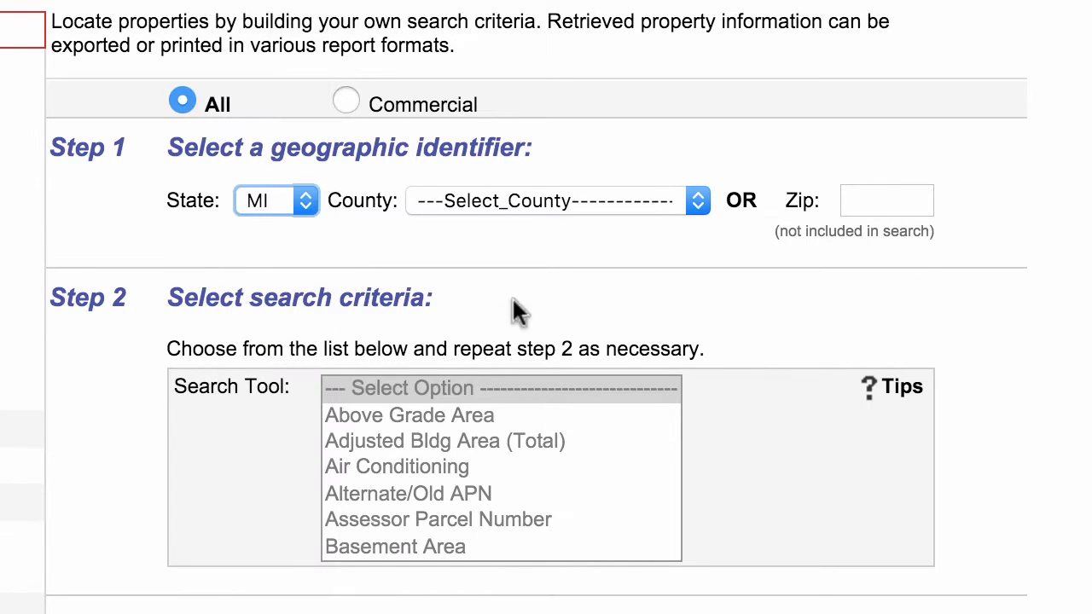
{"action": "left_click", "coordinate": [690, 205]}
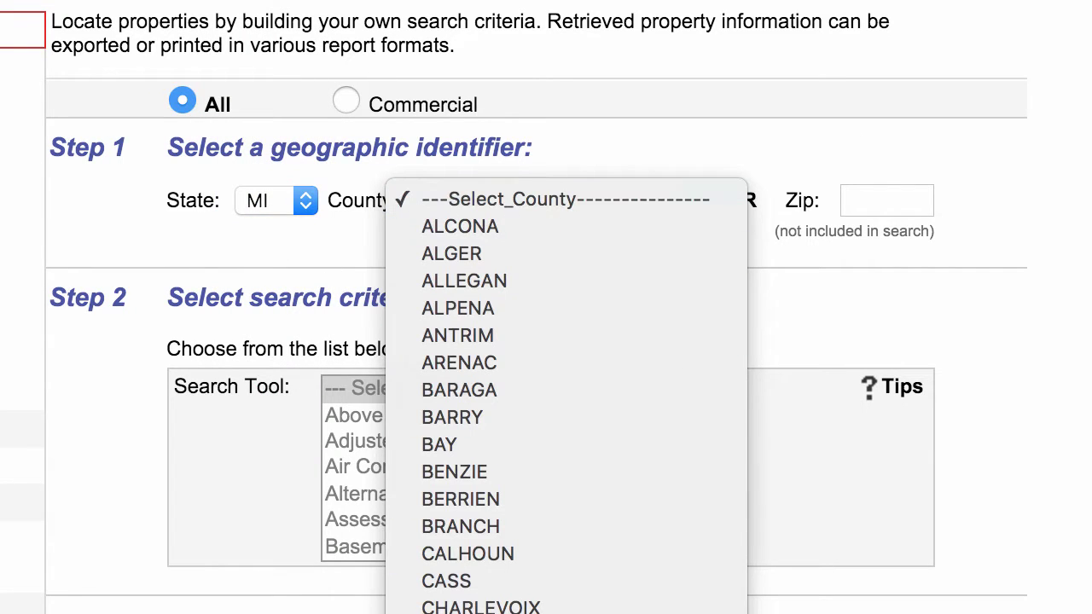
{"action": "left_click", "coordinate": [567, 612]}
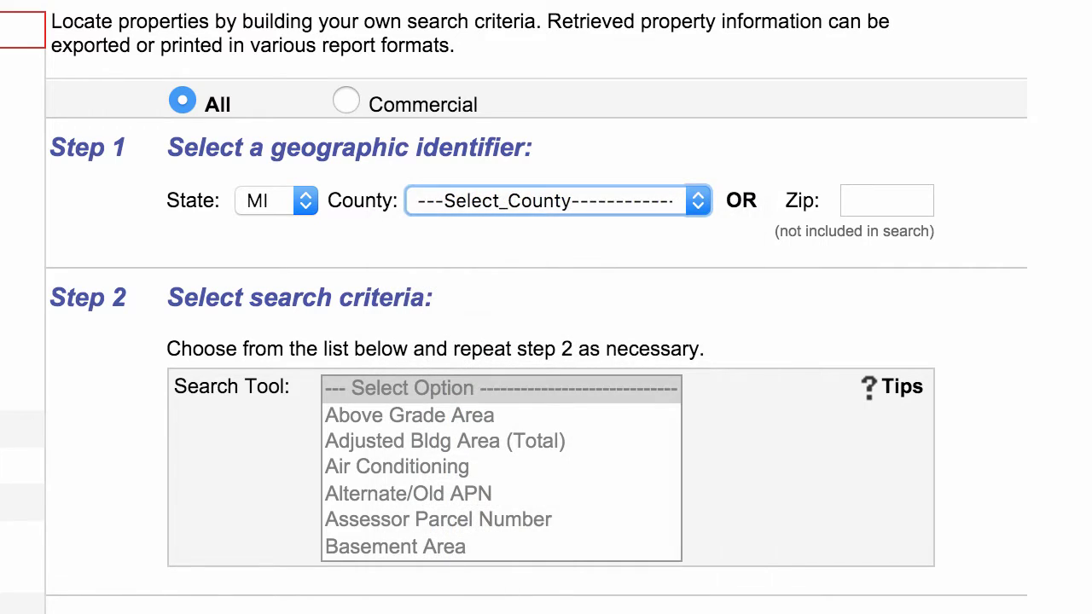
{"action": "left_click", "coordinate": [870, 158]}
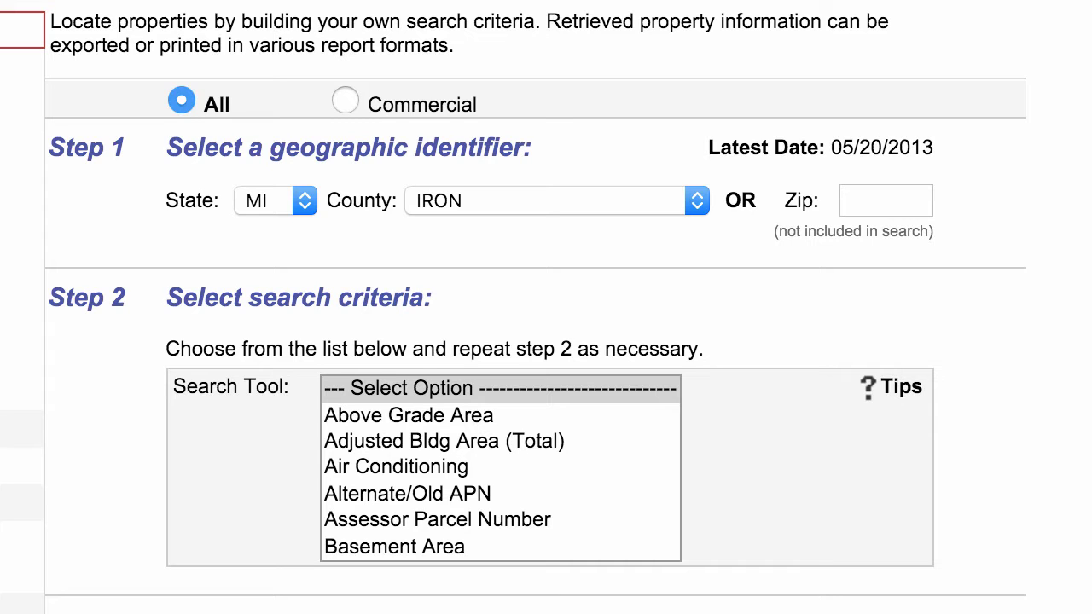
Switch the county to Chippewa, MI and check its latest recording date
{"action": "left_click", "coordinate": [701, 211]}
{"action": "scroll", "coordinate": [670, 219], "scroll_direction": "up", "scroll_amount": 5}
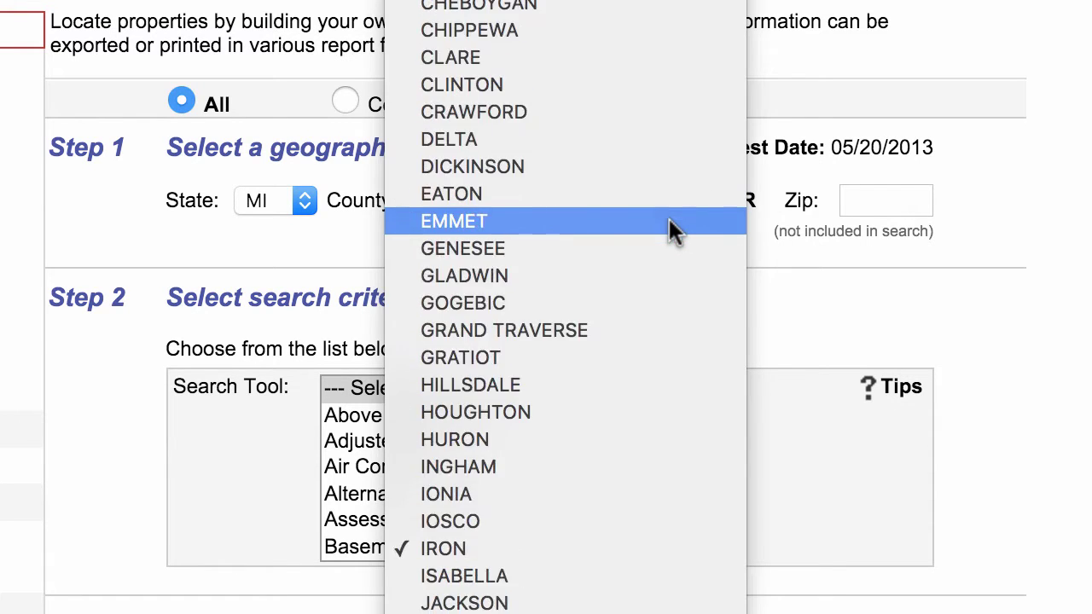
{"action": "left_click", "coordinate": [625, 36]}
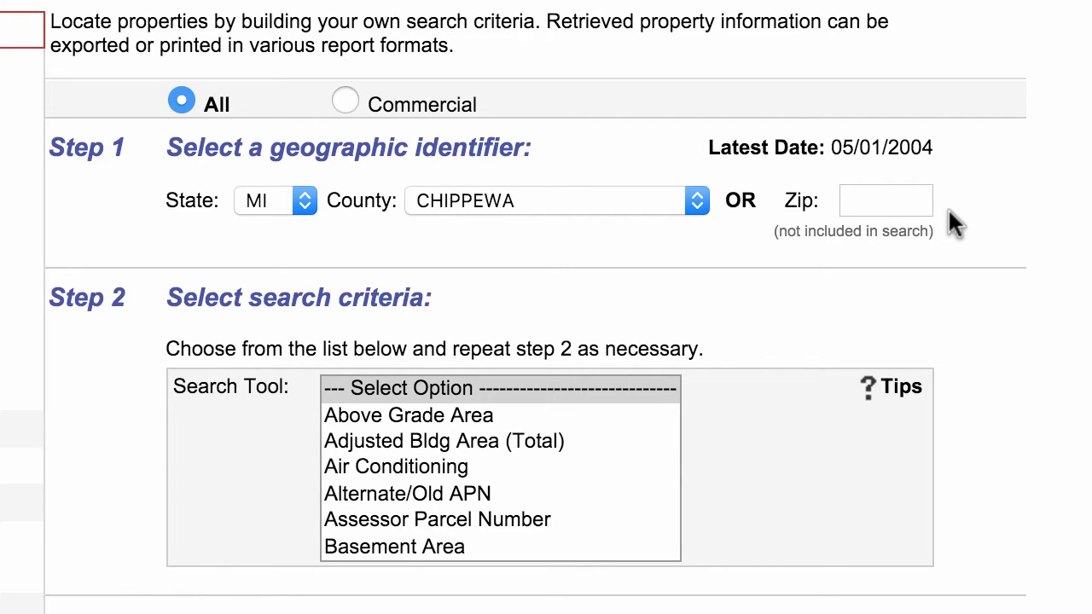
Set the search location to Camden County, NC and check its latest recording date
{"action": "left_click", "coordinate": [308, 203]}
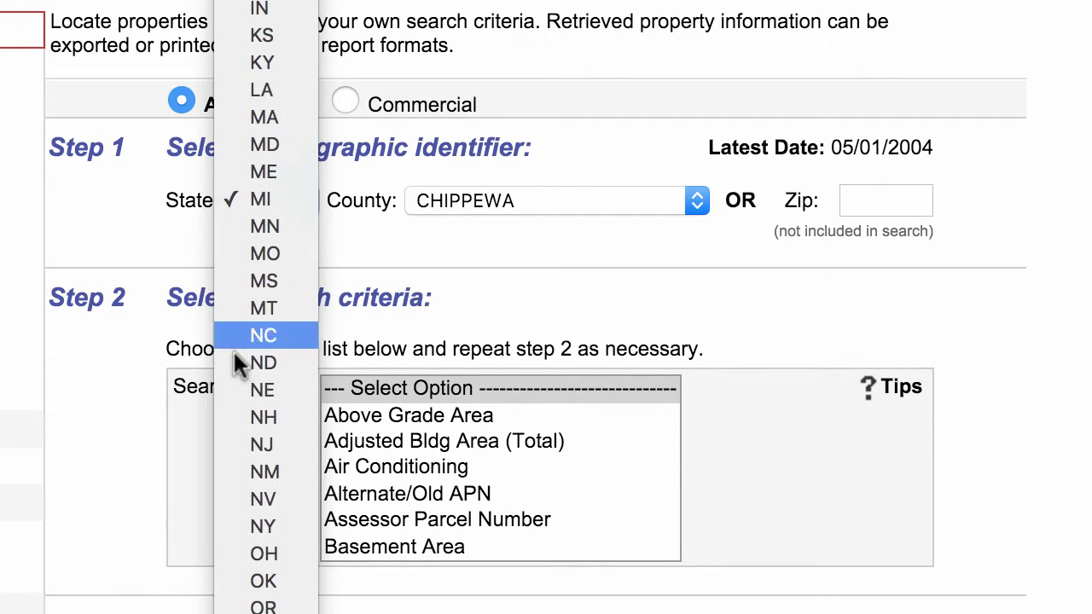
{"action": "left_click", "coordinate": [261, 334]}
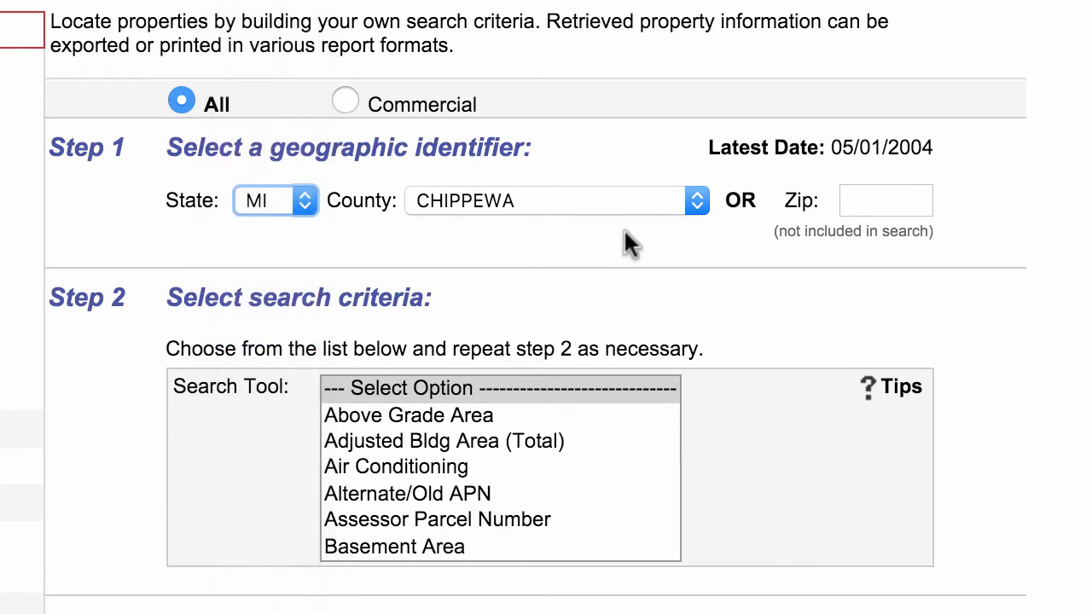
{"action": "left_click", "coordinate": [685, 202]}
{"action": "left_click", "coordinate": [575, 608]}
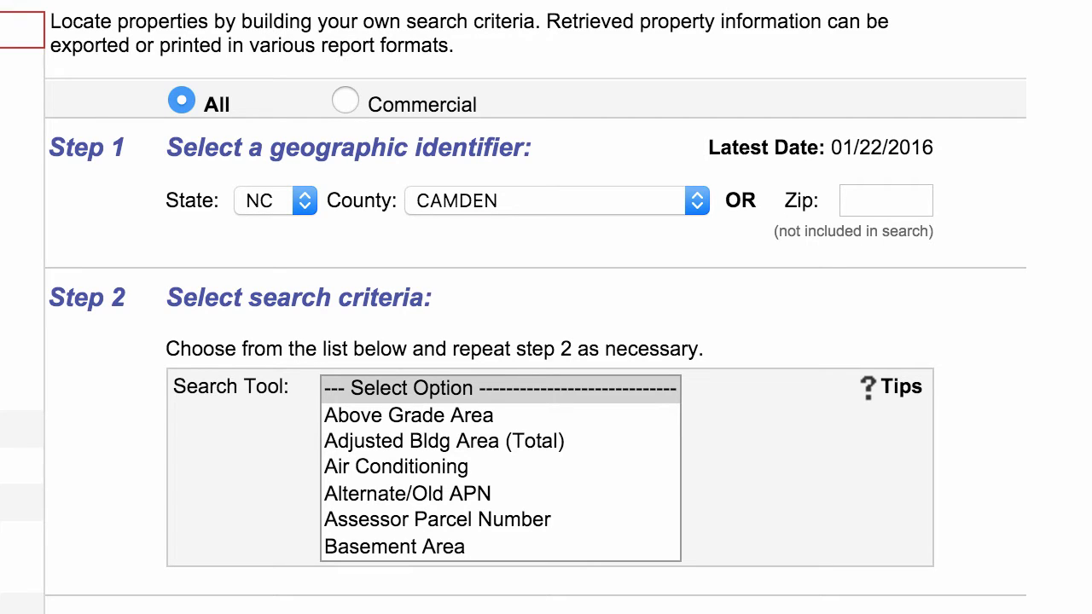
Set the search location to Athens County, OH and check its latest recording date
{"action": "left_click", "coordinate": [308, 200]}
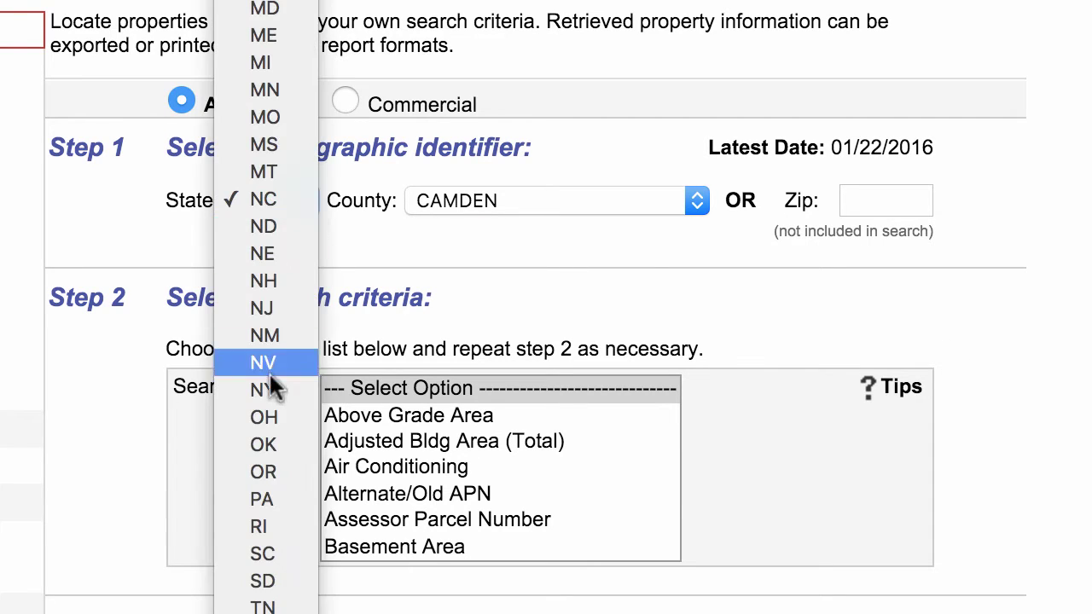
{"action": "left_click", "coordinate": [710, 217]}
{"action": "left_click", "coordinate": [707, 214]}
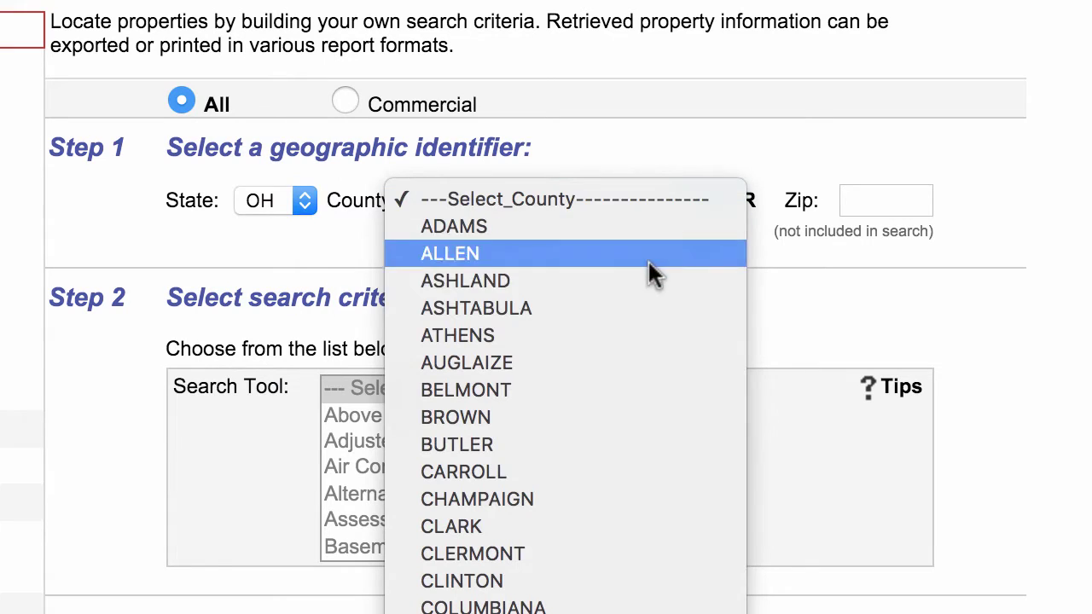
{"action": "left_click", "coordinate": [938, 235]}
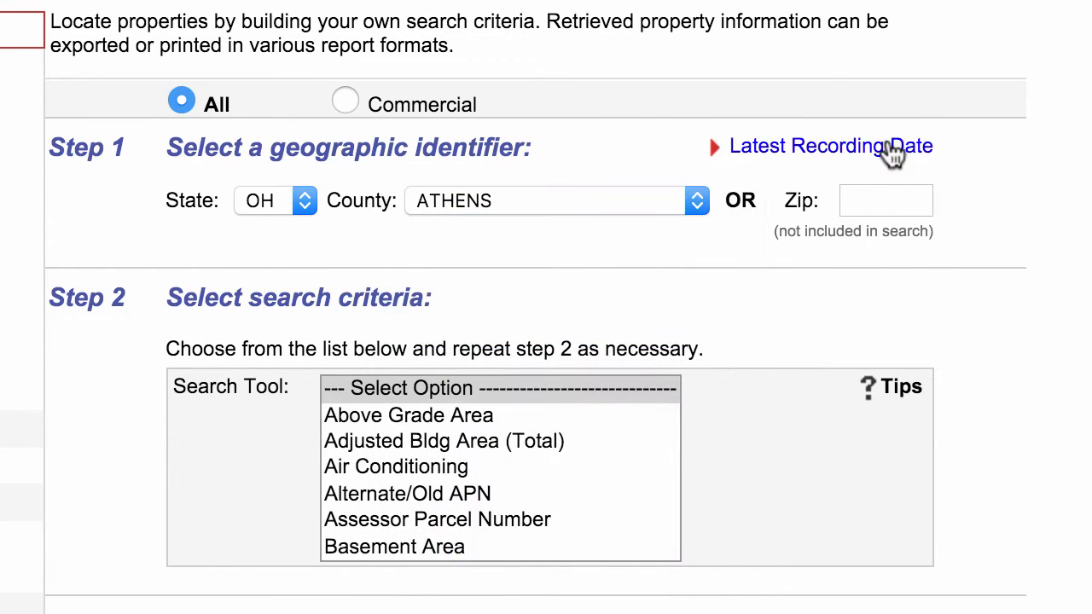
{"action": "left_click", "coordinate": [824, 151]}
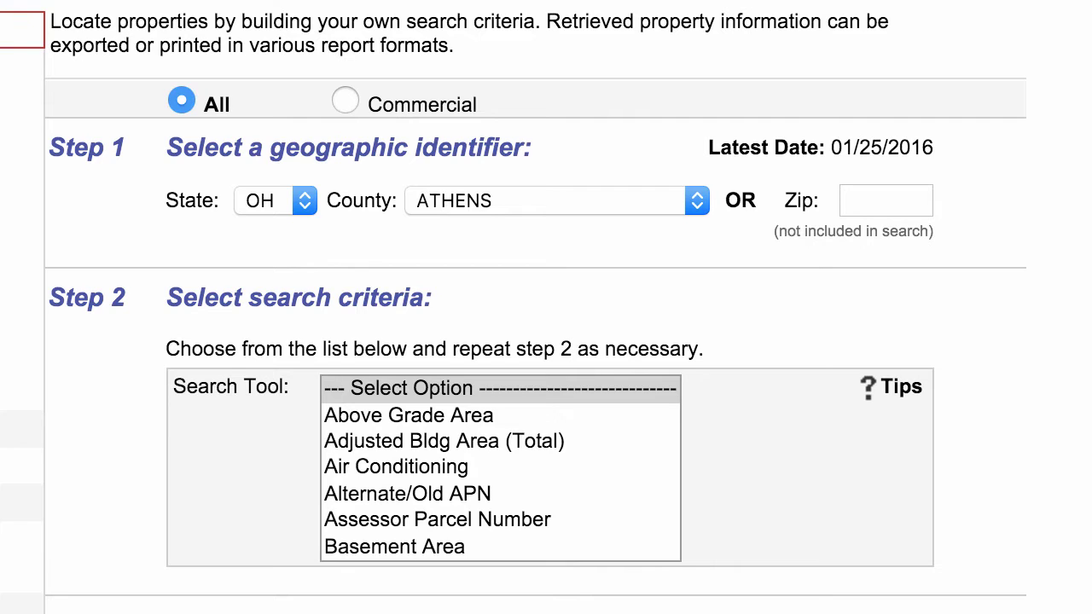
Set the search location to San Diego County, CA and check its latest recording date
{"action": "left_click", "coordinate": [300, 199]}
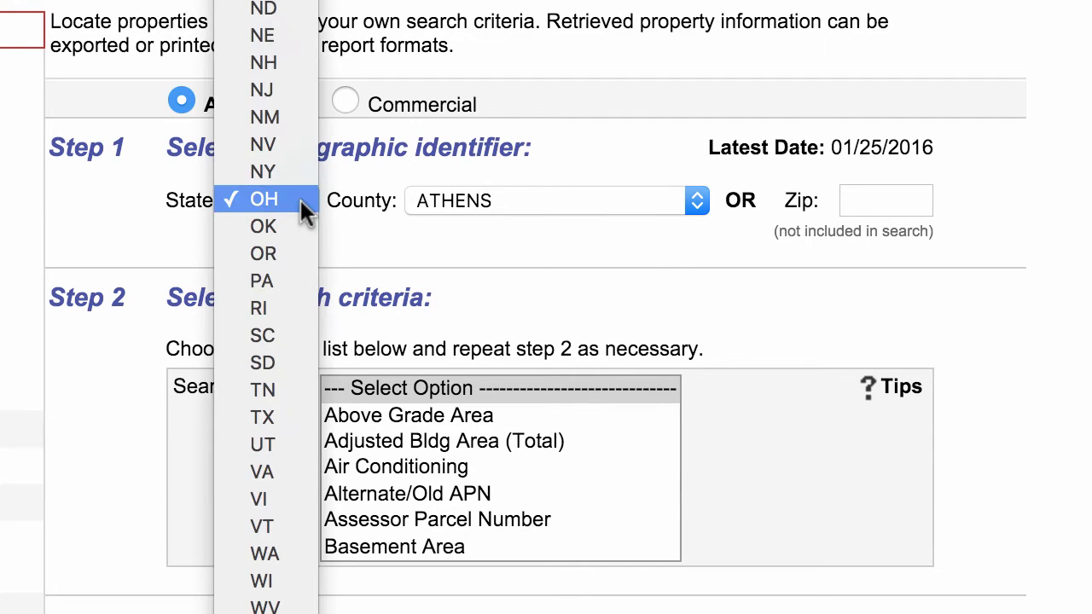
{"action": "scroll", "coordinate": [300, 197], "scroll_direction": "up", "scroll_amount": 5}
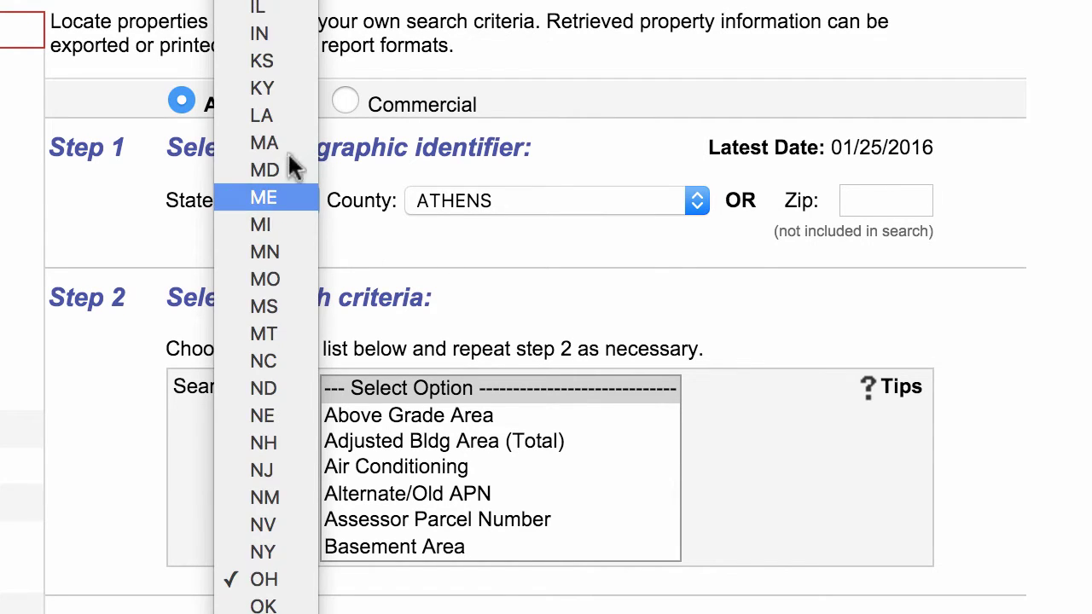
{"action": "left_click", "coordinate": [265, 12]}
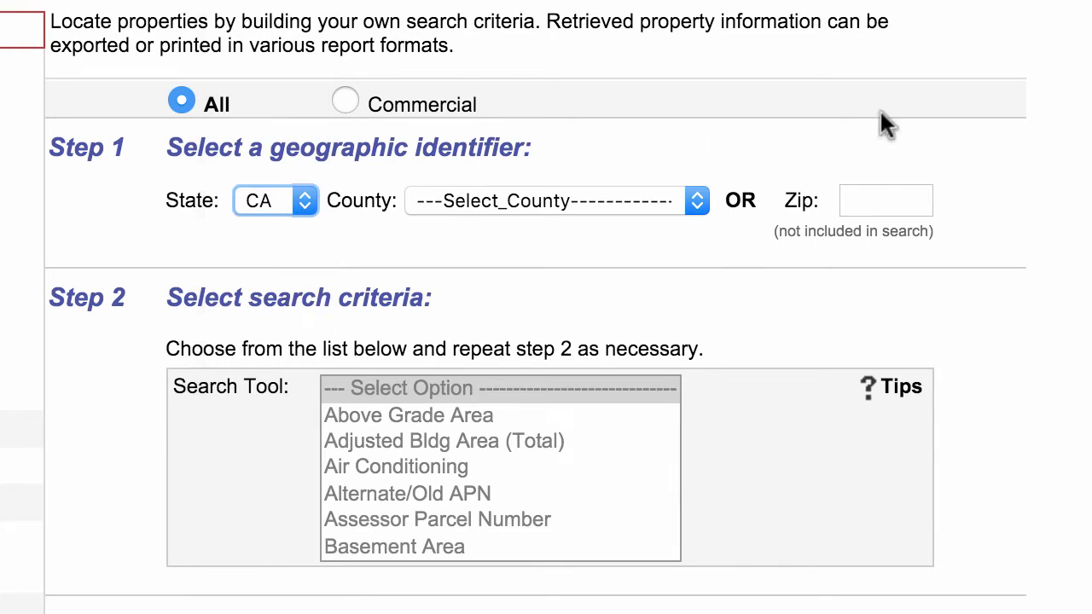
{"action": "left_click", "coordinate": [695, 201]}
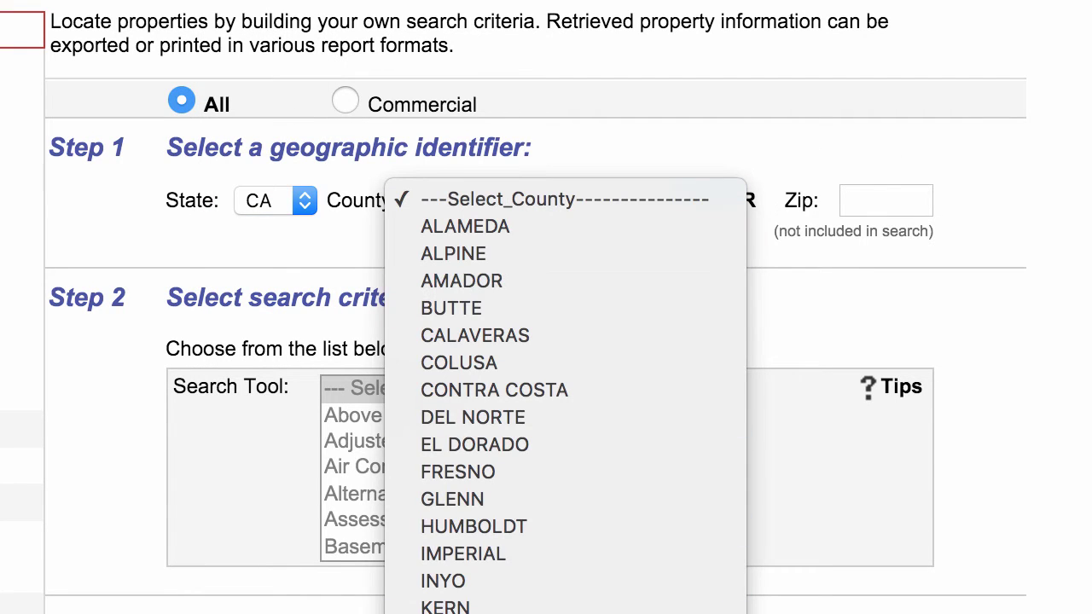
{"action": "left_click", "coordinate": [460, 613]}
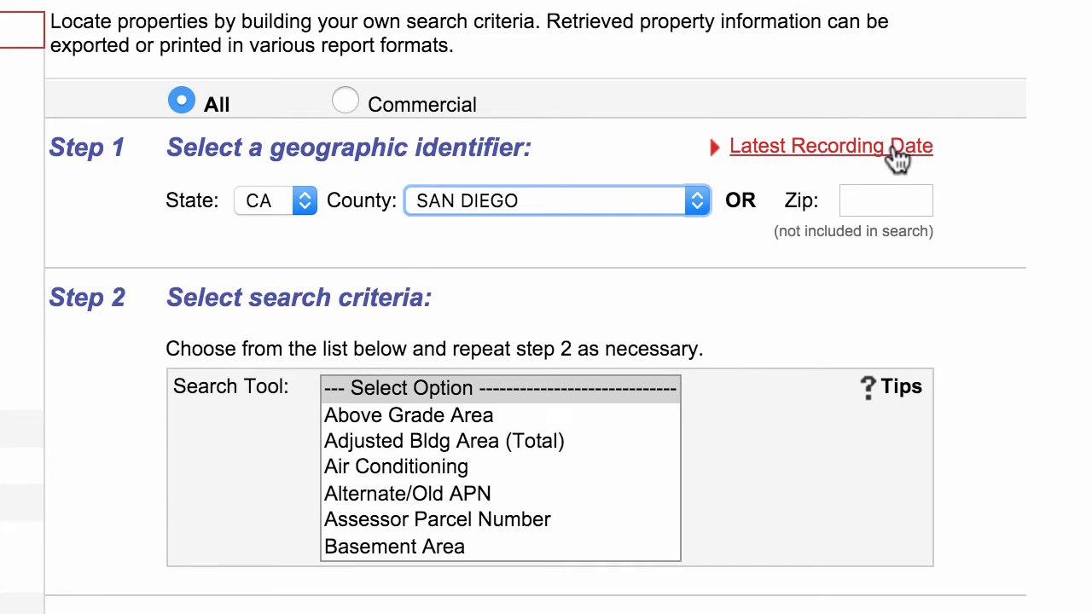
{"action": "left_click", "coordinate": [900, 151]}
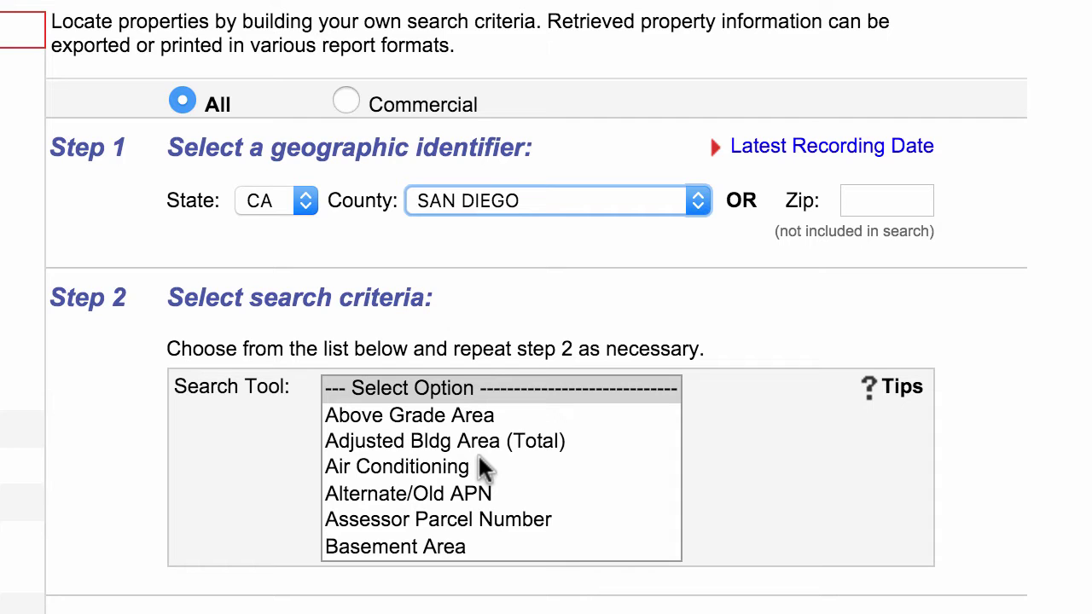
Add an Improved % search criterion ranging from 0 to 0 to the criteria list
{"action": "scroll", "coordinate": [479, 457], "scroll_direction": "down", "scroll_amount": 5}
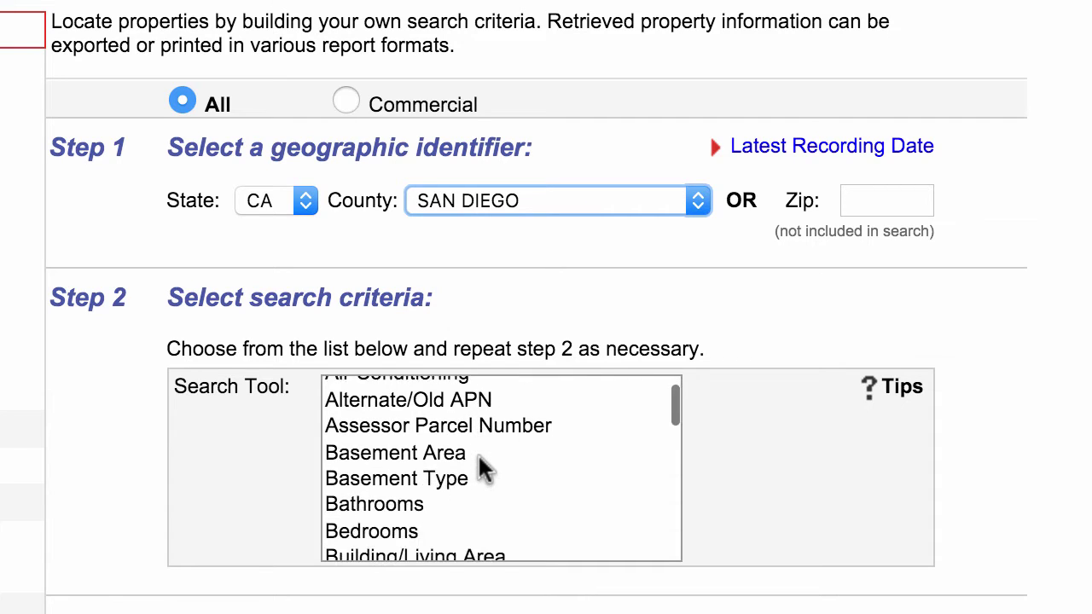
{"action": "scroll", "coordinate": [480, 467], "scroll_direction": "down", "scroll_amount": 5}
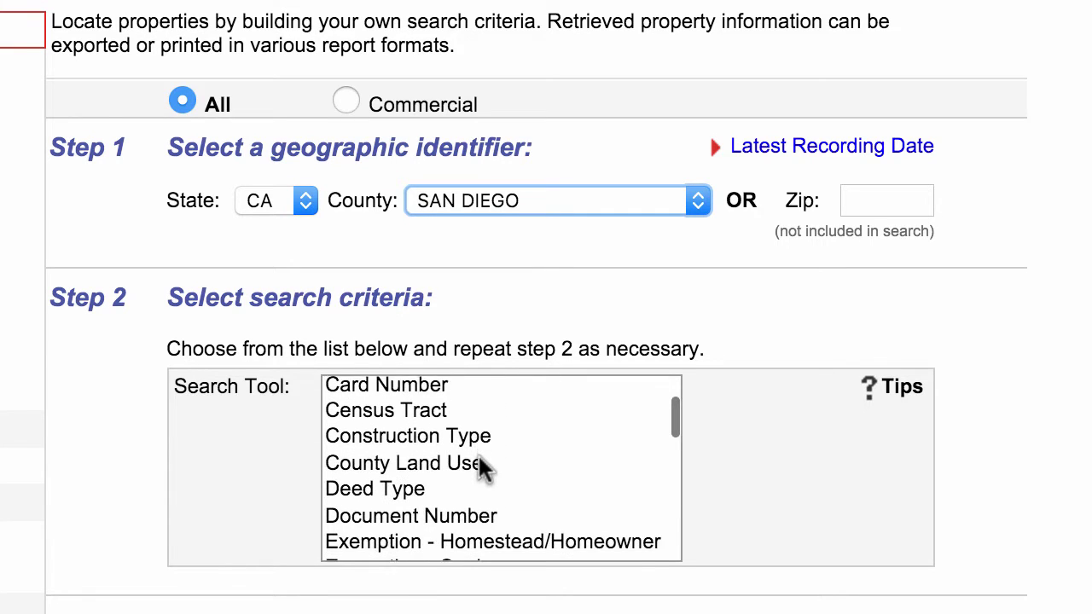
{"action": "scroll", "coordinate": [480, 468], "scroll_direction": "down", "scroll_amount": 6}
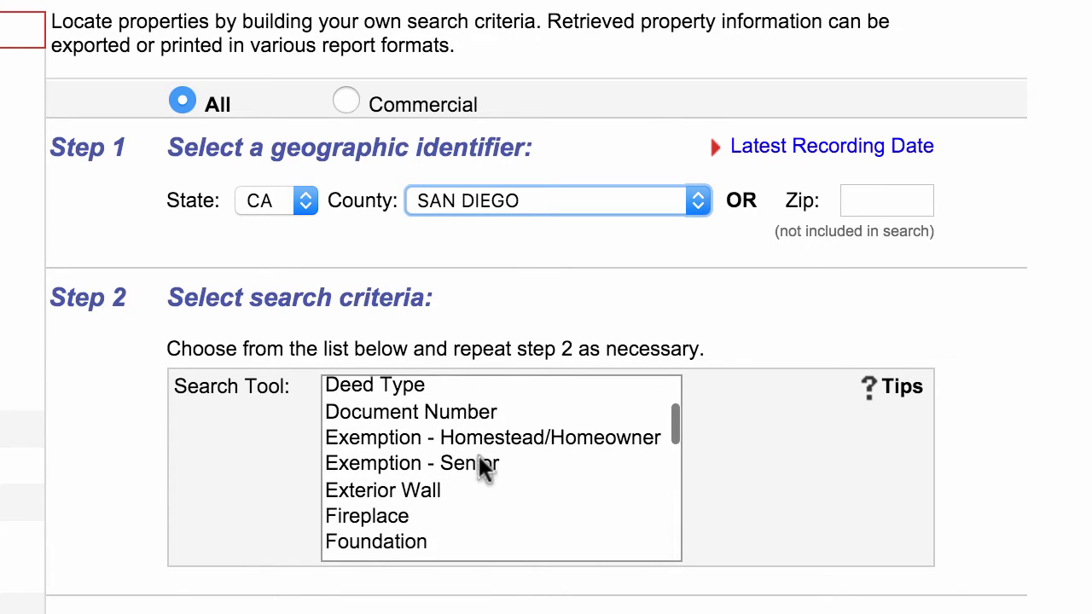
{"action": "scroll", "coordinate": [480, 467], "scroll_direction": "down", "scroll_amount": 4}
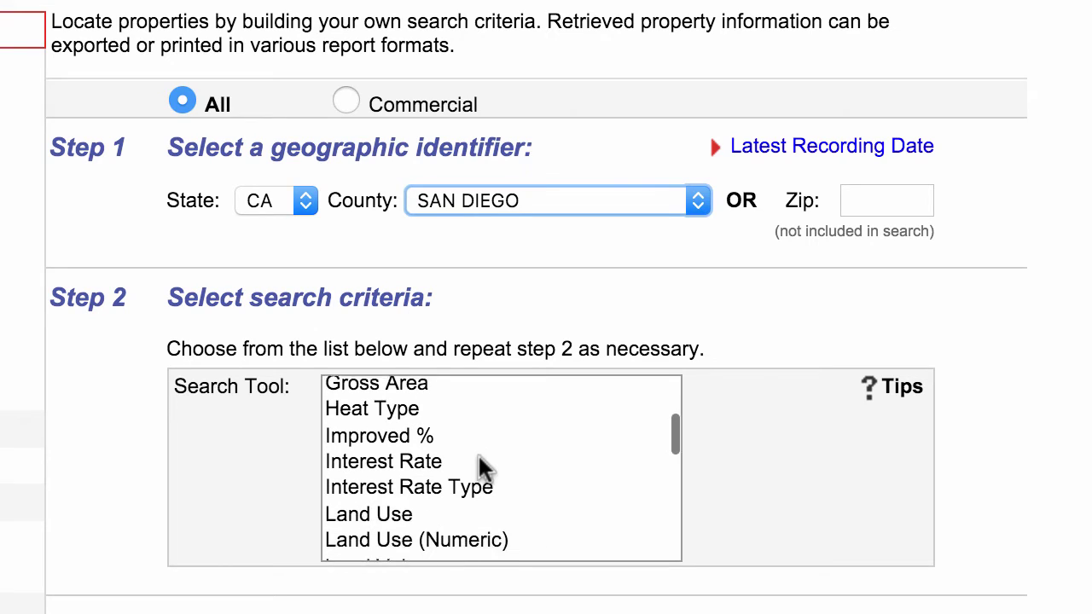
{"action": "scroll", "coordinate": [461, 461], "scroll_direction": "up", "scroll_amount": 3}
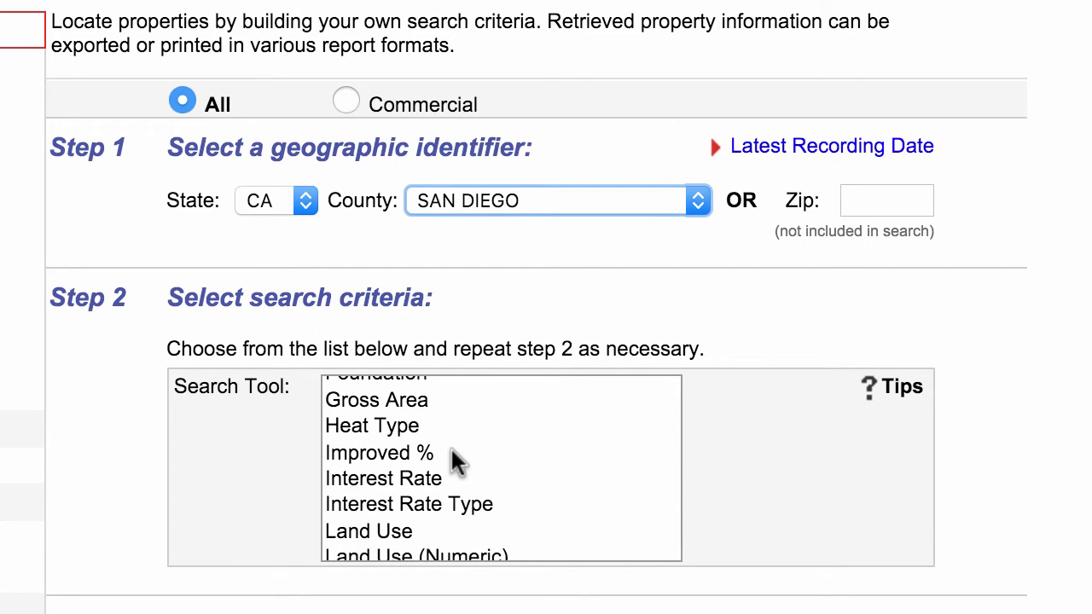
{"action": "left_click", "coordinate": [452, 452]}
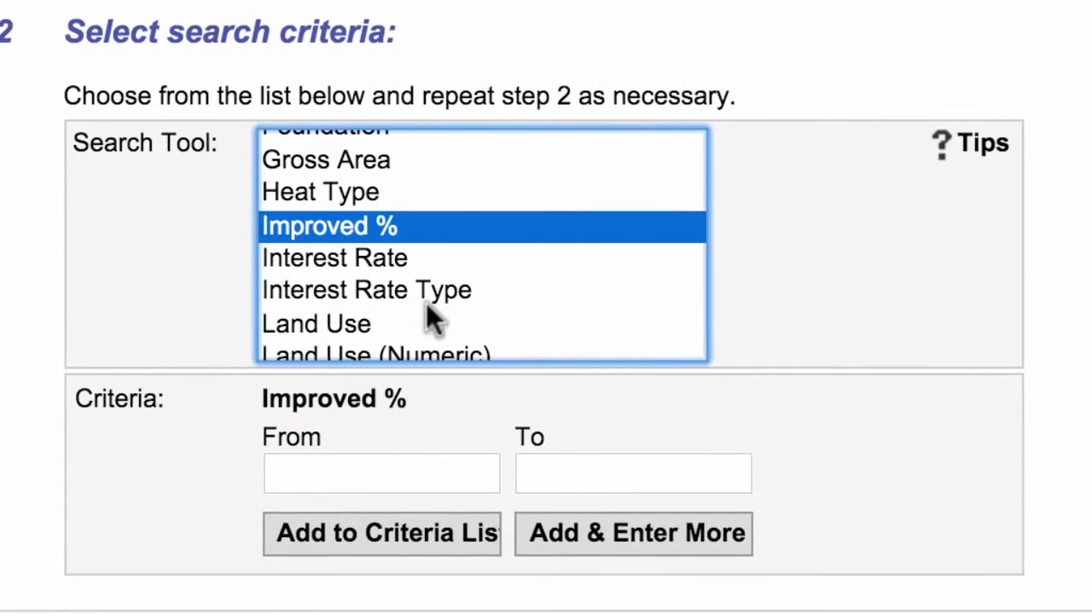
{"action": "left_click", "coordinate": [417, 475]}
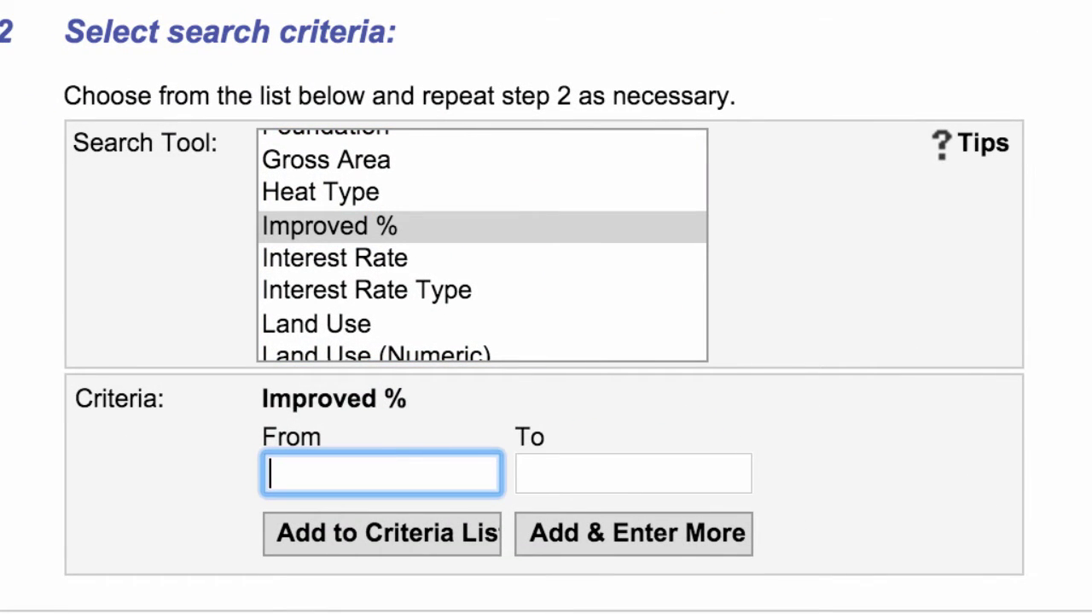
{"action": "type", "text": "0"}
{"action": "key", "text": "Tab"}
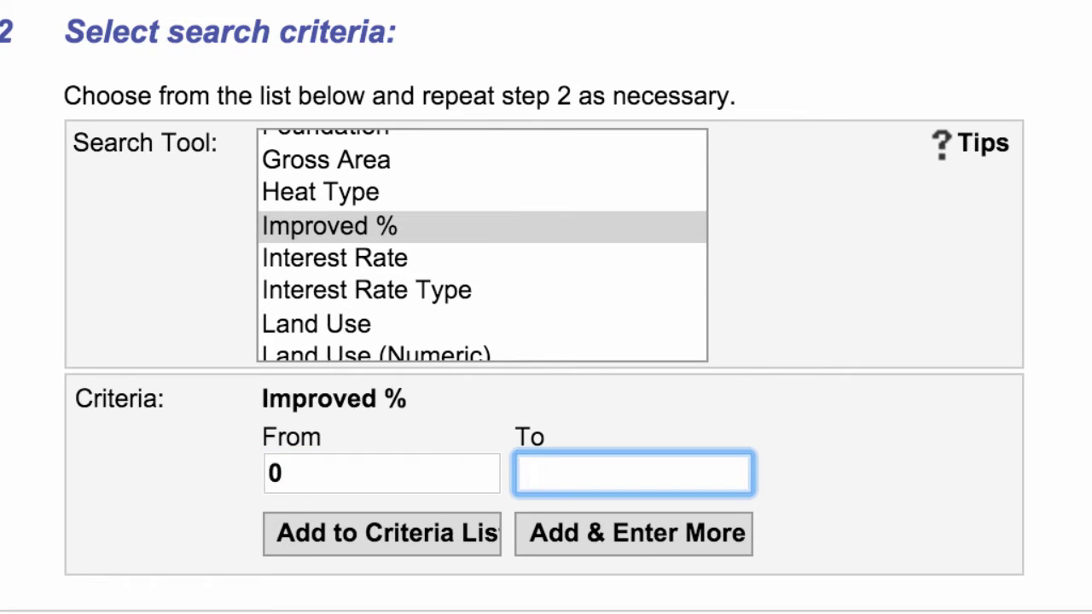
{"action": "type", "text": "0"}
{"action": "left_click", "coordinate": [368, 533]}
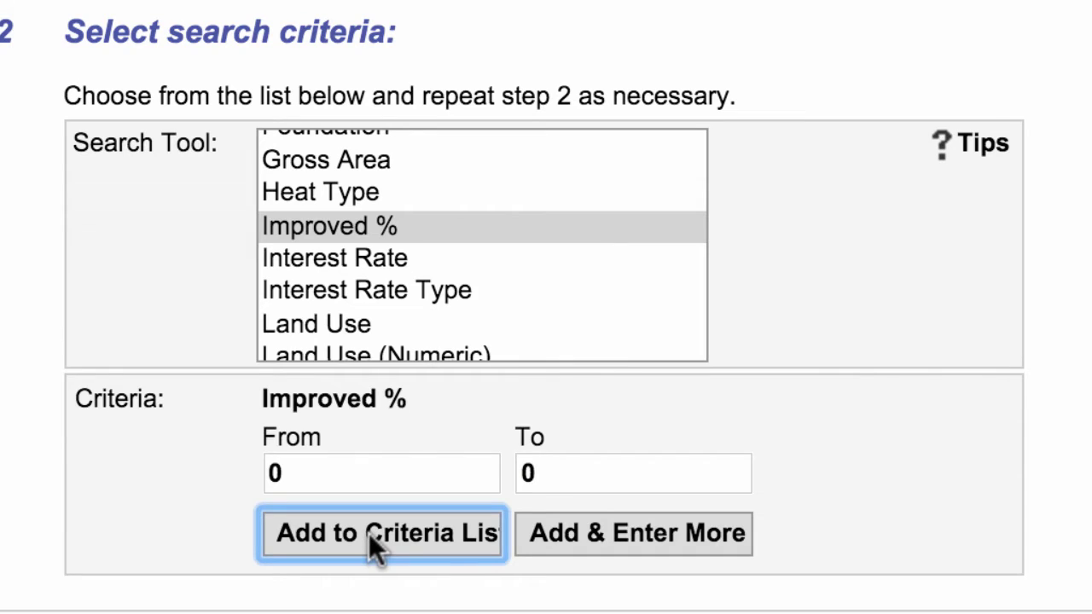
Choose Land Value as the search criterion and enter a range from 1000000 to 10000000
{"action": "scroll", "coordinate": [431, 264], "scroll_direction": "down", "scroll_amount": 3}
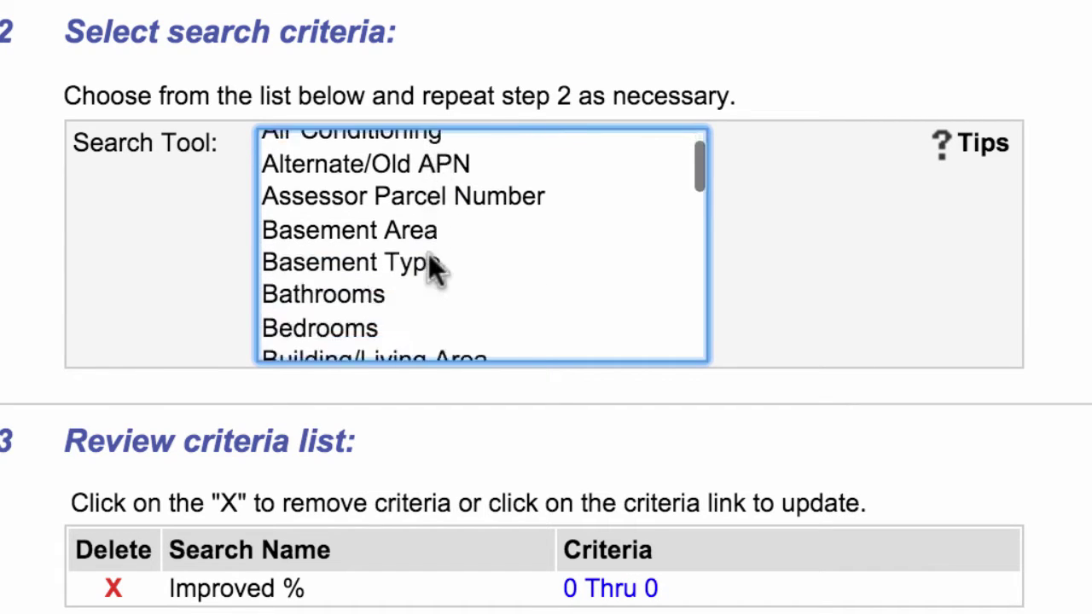
{"action": "scroll", "coordinate": [429, 256], "scroll_direction": "down", "scroll_amount": 10}
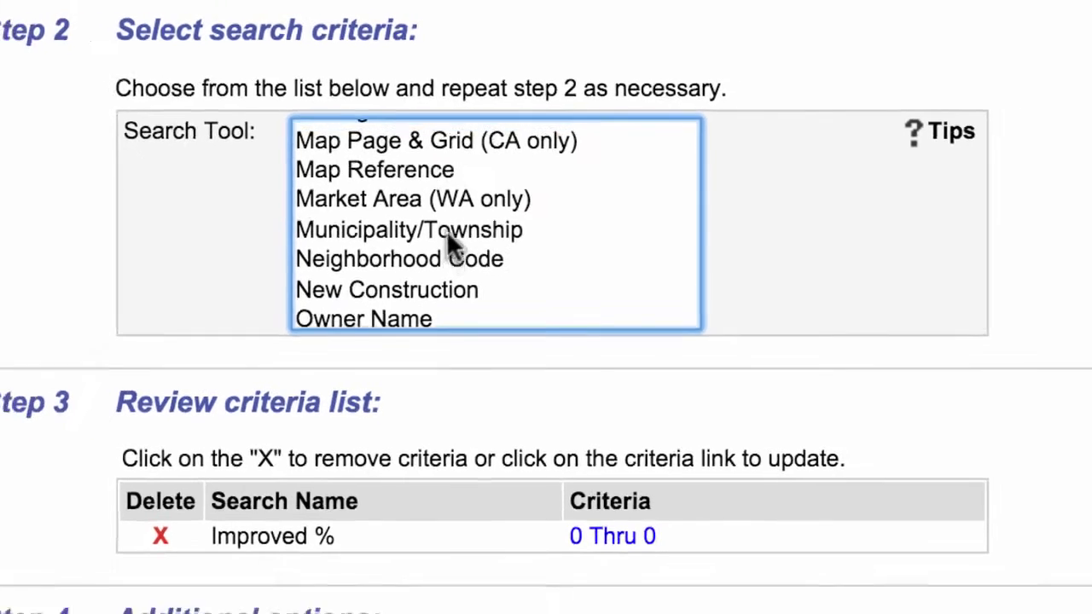
{"action": "left_click", "coordinate": [325, 202]}
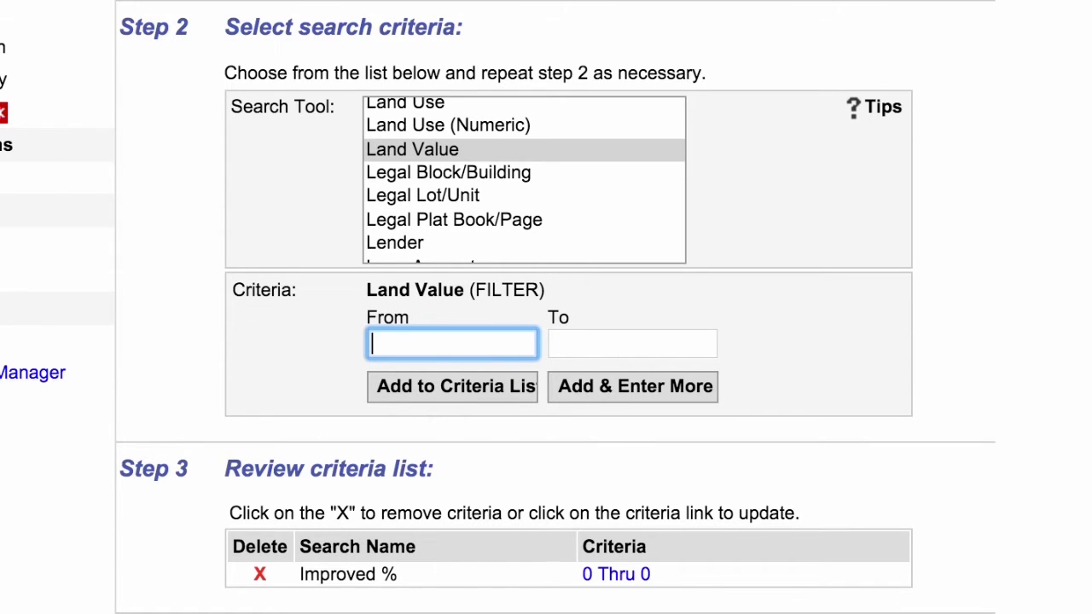
{"action": "type", "text": "1000000"}
{"action": "left_click", "coordinate": [632, 343]}
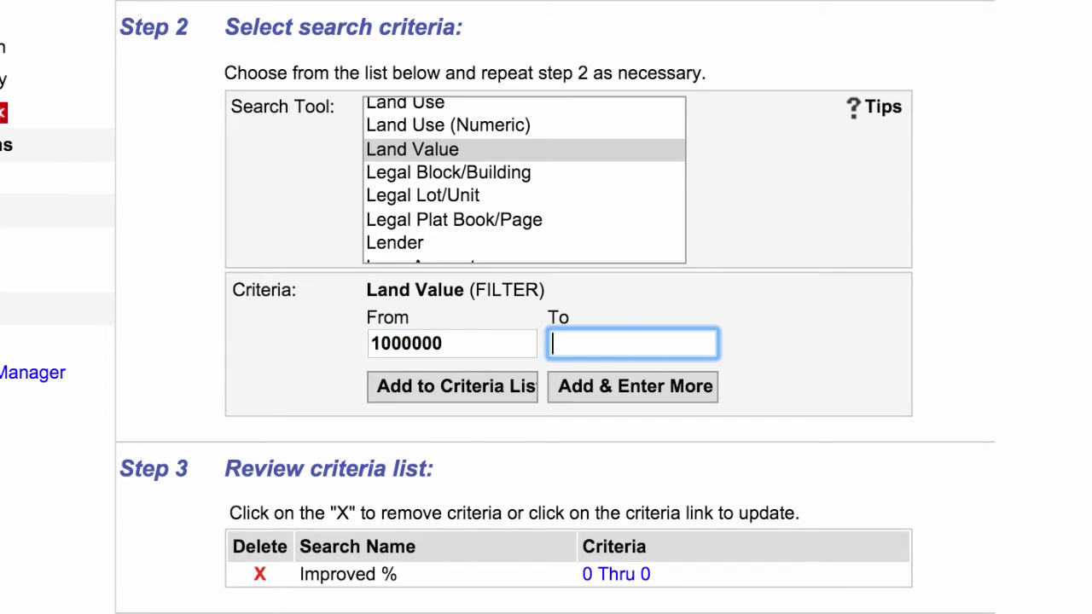
{"action": "type", "text": "10000000"}
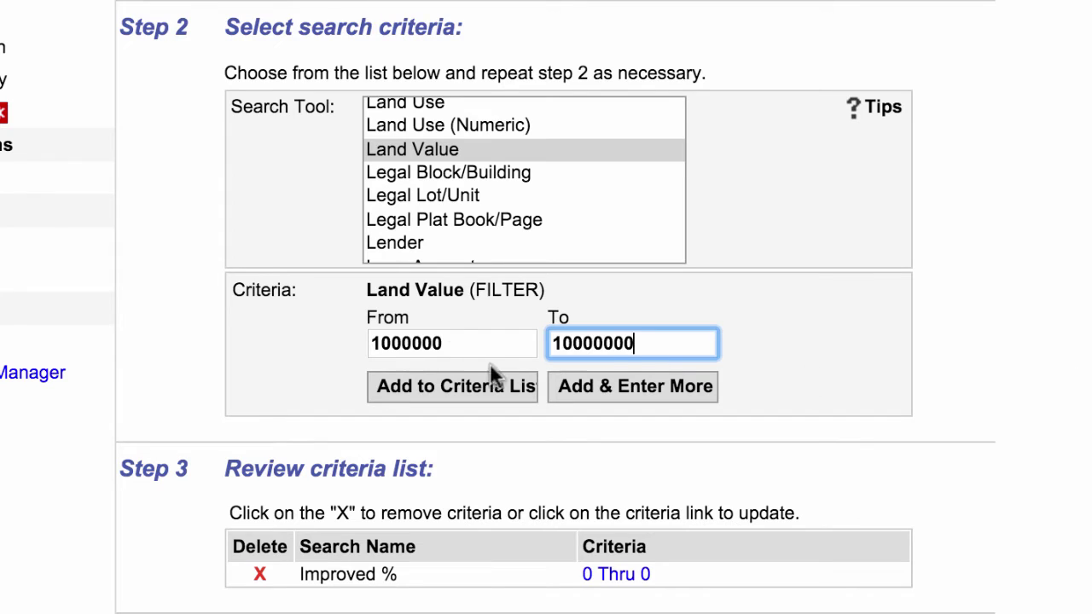
Change the Land Value range to 0 through 100000 and add it to the criteria list
{"action": "double_click", "coordinate": [461, 344]}
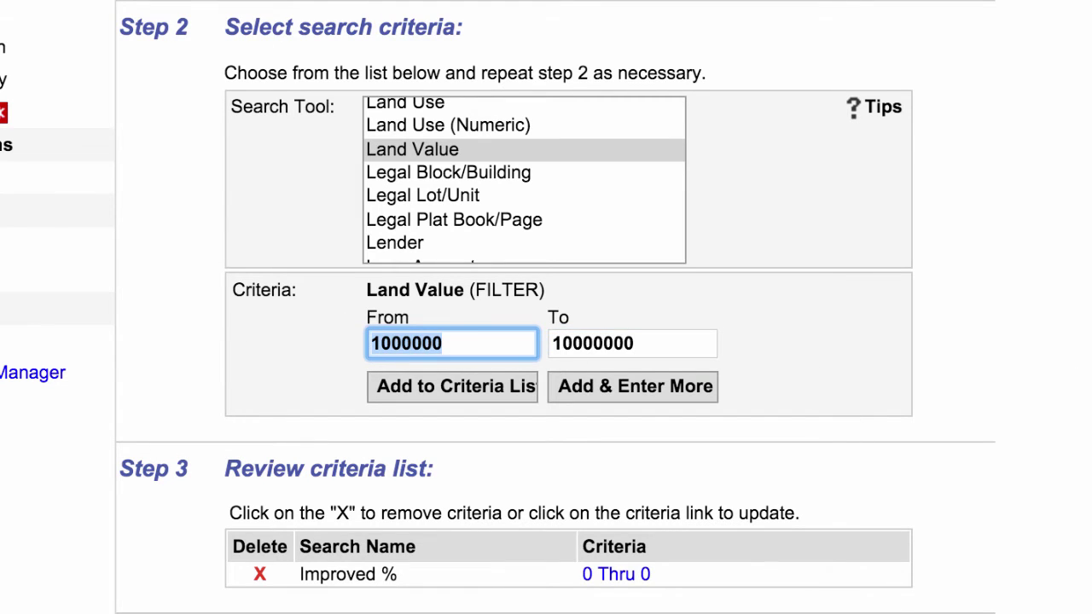
{"action": "type", "text": "0"}
{"action": "key", "text": "Tab"}
{"action": "type", "text": "10"}
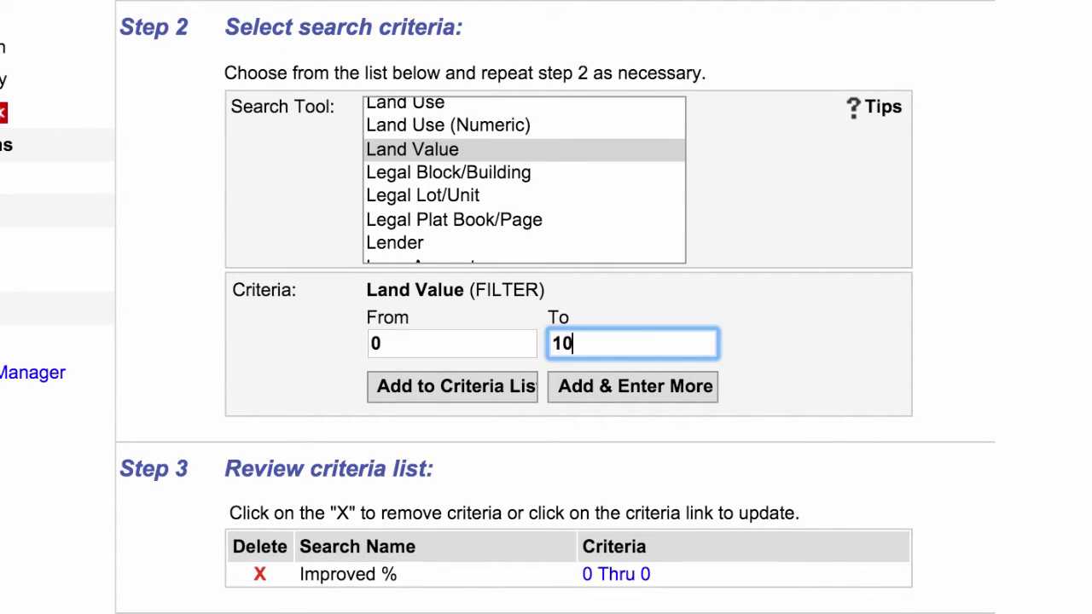
{"action": "type", "text": "0000"}
{"action": "left_click", "coordinate": [421, 386]}
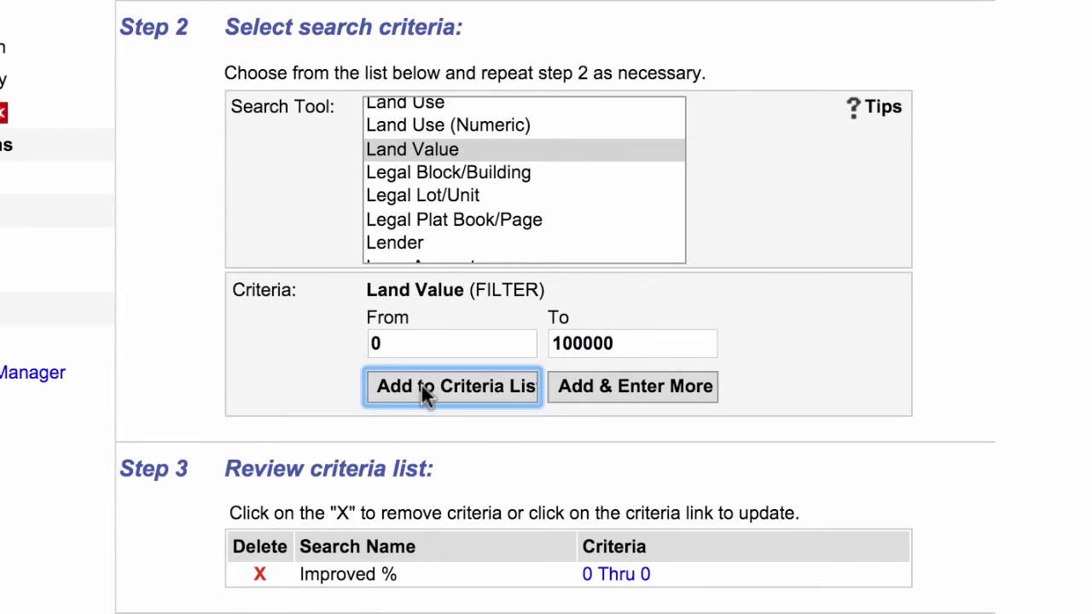
Add a Lot Acreage search criterion ranging from 1 to 100 to the criteria list
{"action": "scroll", "coordinate": [595, 205], "scroll_direction": "down", "scroll_amount": 5}
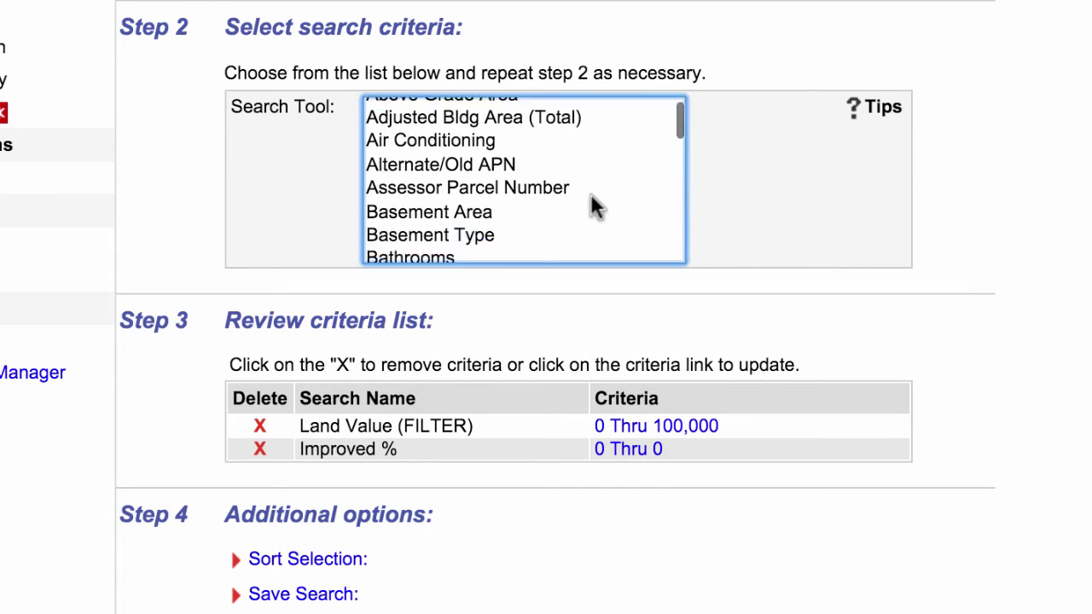
{"action": "scroll", "coordinate": [594, 206], "scroll_direction": "down", "scroll_amount": 8}
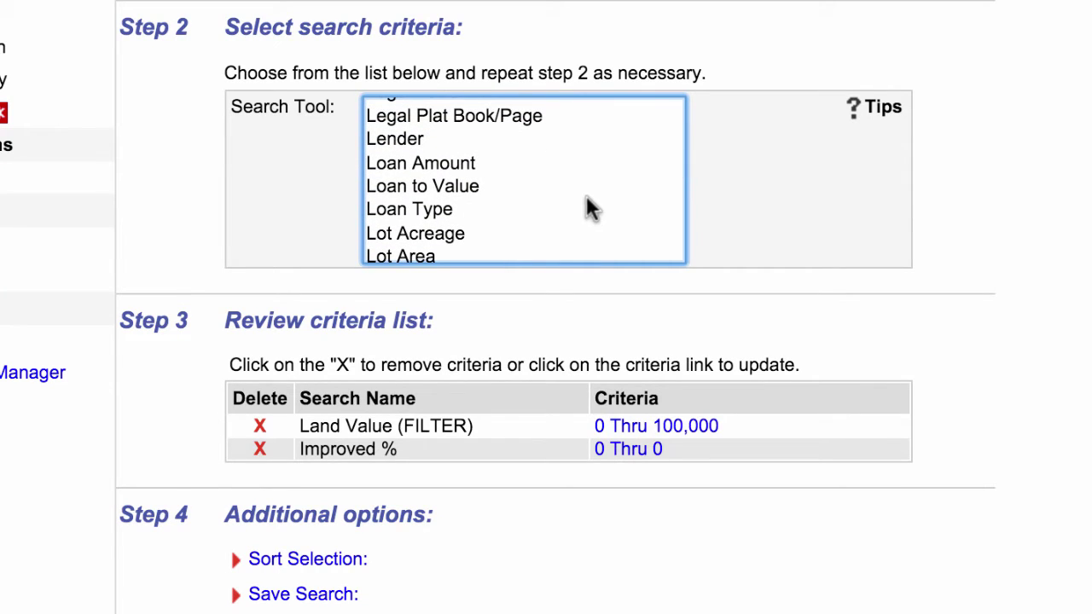
{"action": "left_click", "coordinate": [452, 234]}
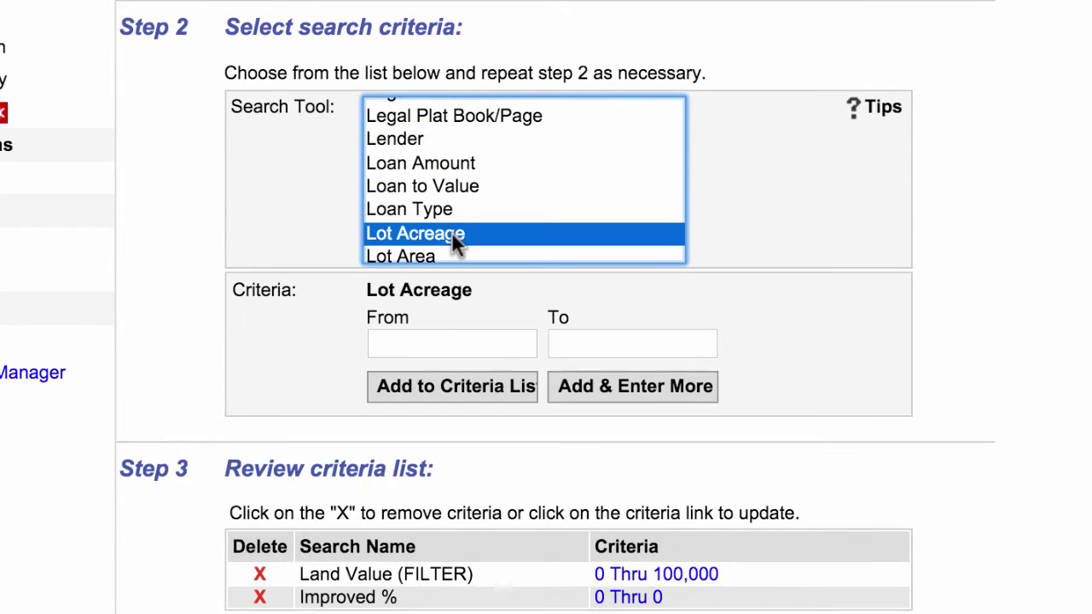
{"action": "left_click", "coordinate": [447, 345]}
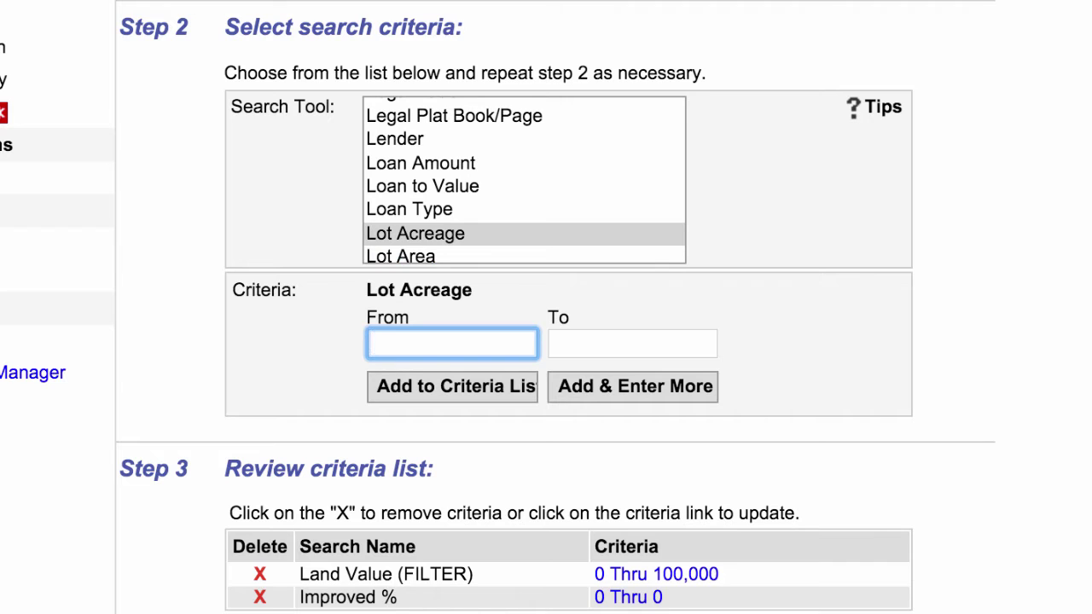
{"action": "type", "text": "1"}
{"action": "left_click", "coordinate": [632, 343]}
{"action": "type", "text": "100"}
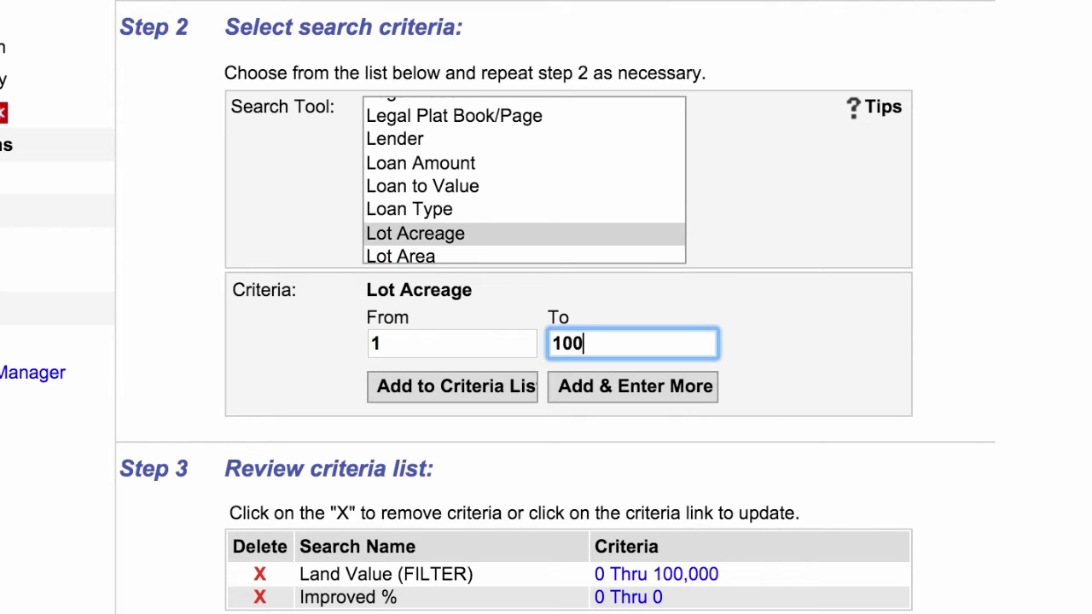
{"action": "left_click", "coordinate": [515, 388]}
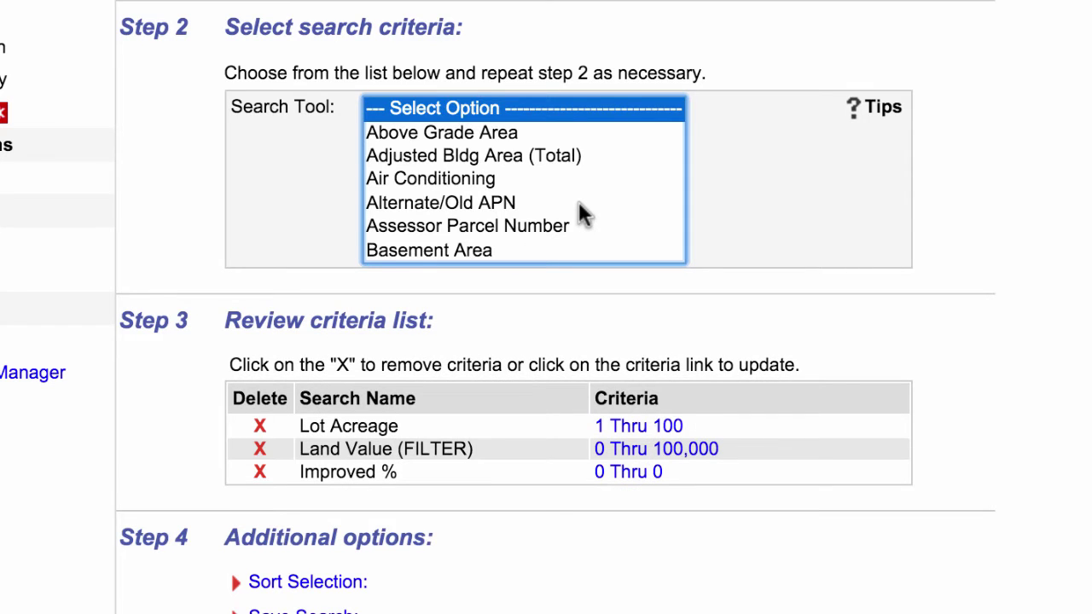
Add a Land Use criterion covering agricultural, barren, farm, forest, mobile home, recreational, residential, vacant and vineyard types to the criteria list
{"action": "scroll", "coordinate": [580, 213], "scroll_direction": "down", "scroll_amount": 15}
{"action": "scroll", "coordinate": [580, 214], "scroll_direction": "up", "scroll_amount": 2}
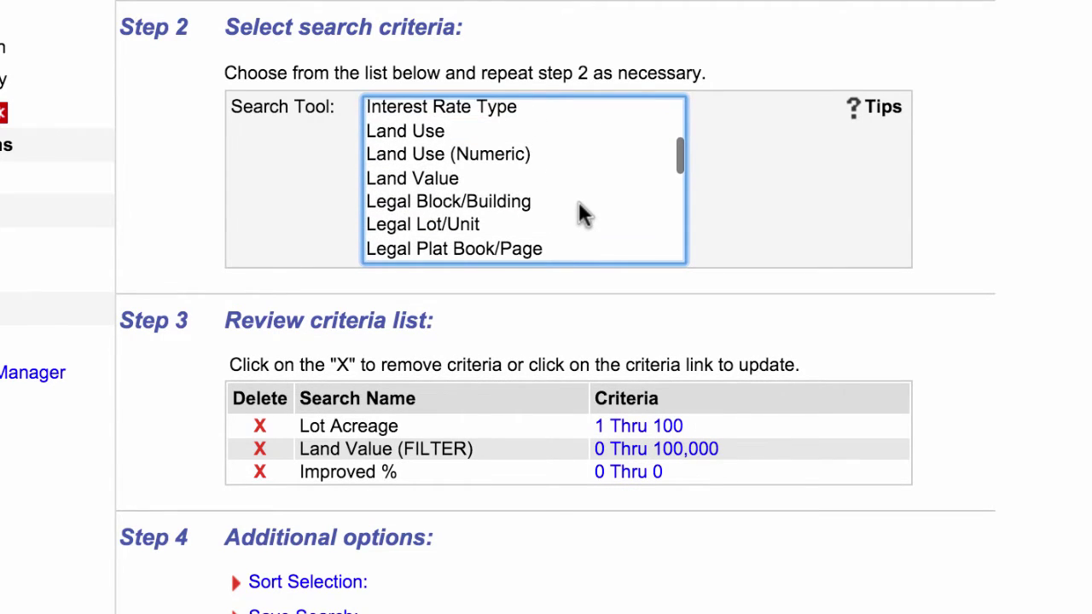
{"action": "left_click", "coordinate": [448, 133]}
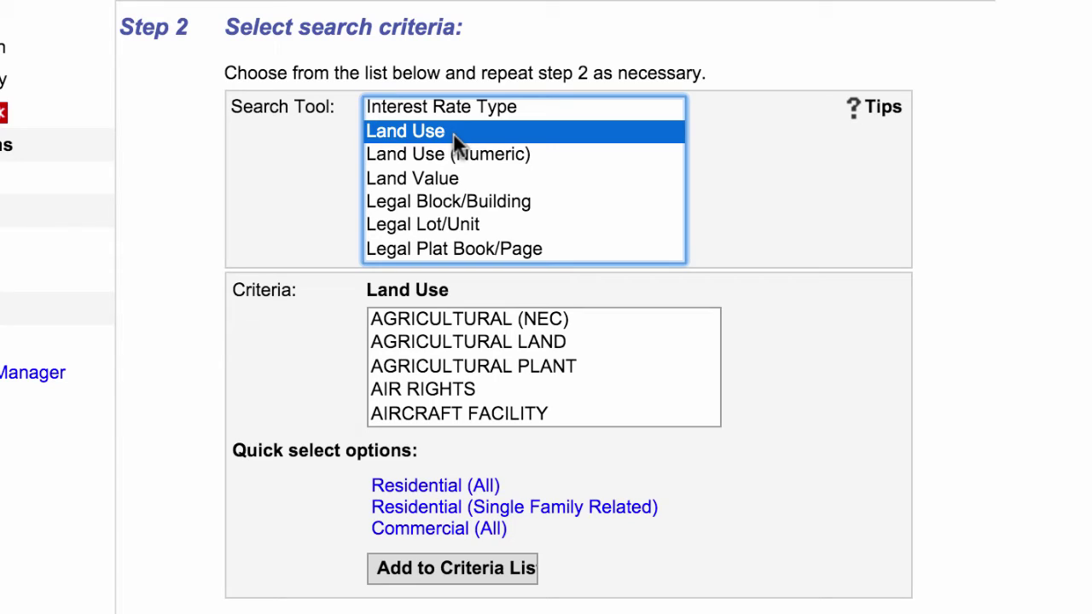
{"action": "left_click", "coordinate": [486, 339]}
{"action": "left_click", "coordinate": [487, 322], "text": "super"}
{"action": "left_click", "coordinate": [480, 364], "text": "super"}
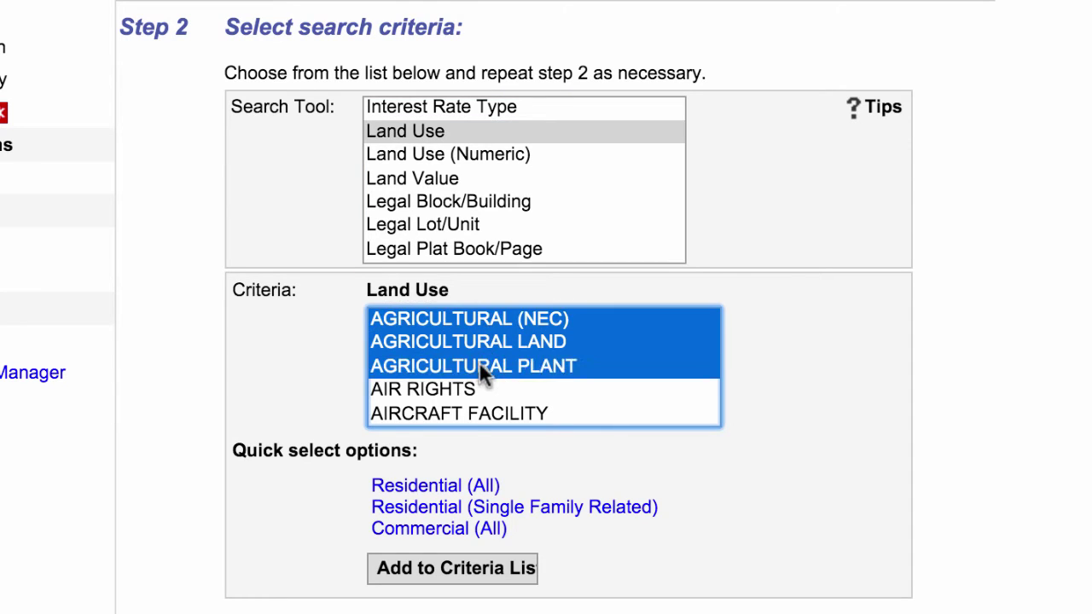
{"action": "scroll", "coordinate": [479, 362], "scroll_direction": "down", "scroll_amount": 20}
{"action": "left_click", "coordinate": [448, 569]}
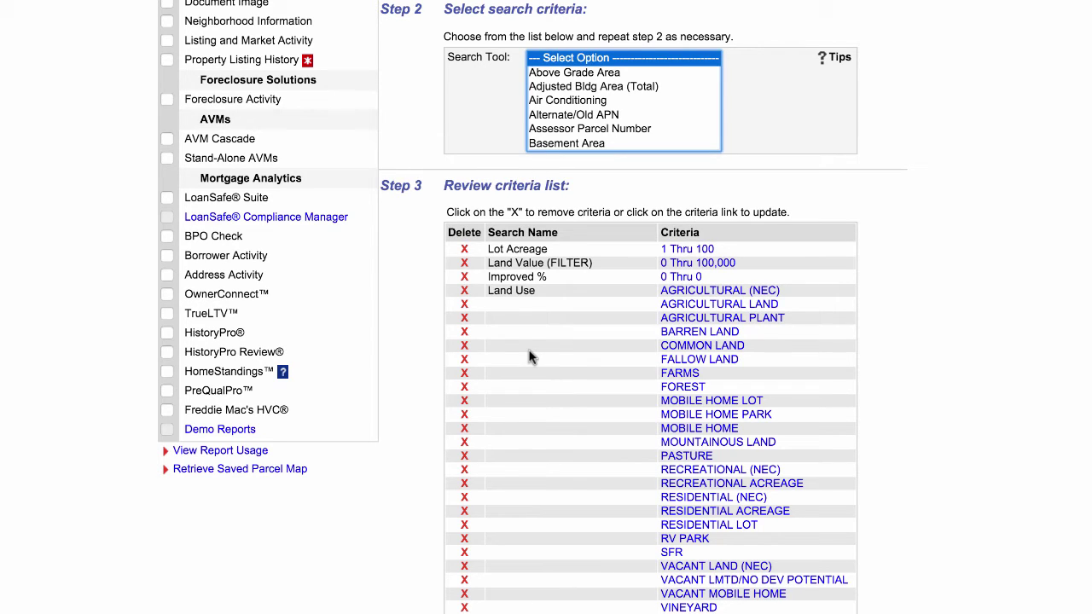
Reopen the Land Use criterion and select the commercial types from COMMERCIAL (NEC) through COMMERCIAL CONDOMINIUM
{"action": "left_click", "coordinate": [611, 114]}
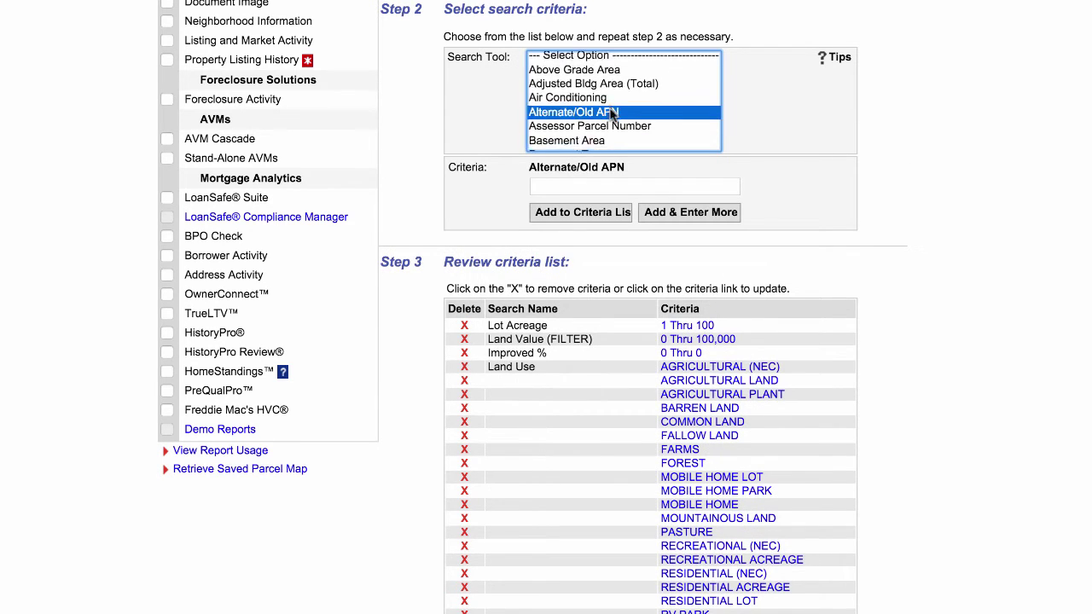
{"action": "scroll", "coordinate": [602, 116], "scroll_direction": "down", "scroll_amount": 5}
{"action": "scroll", "coordinate": [602, 111], "scroll_direction": "down", "scroll_amount": 5}
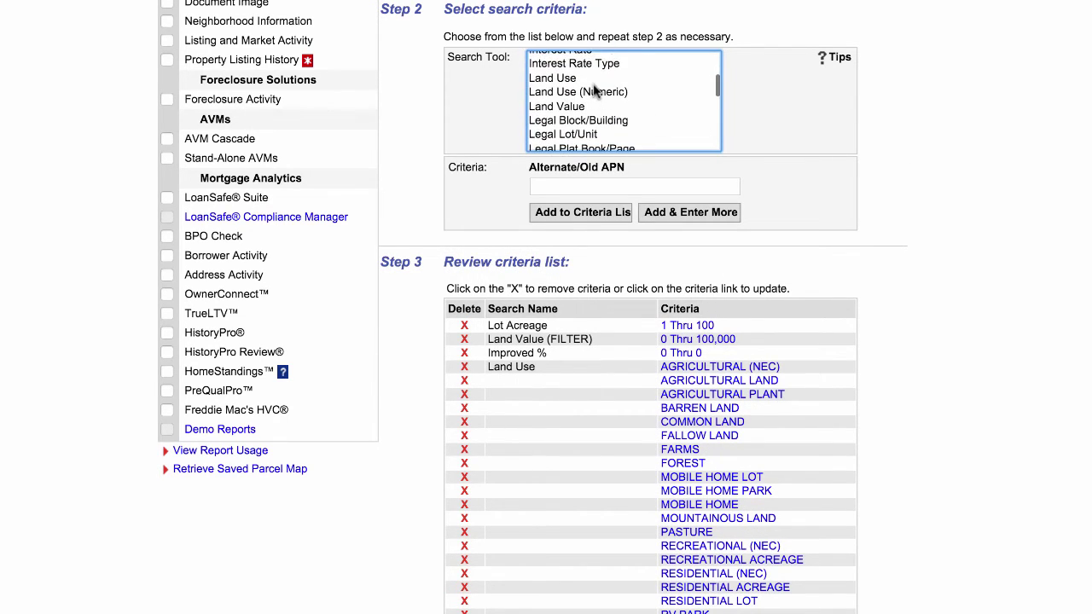
{"action": "left_click", "coordinate": [595, 78]}
{"action": "scroll", "coordinate": [607, 202], "scroll_direction": "down", "scroll_amount": 5}
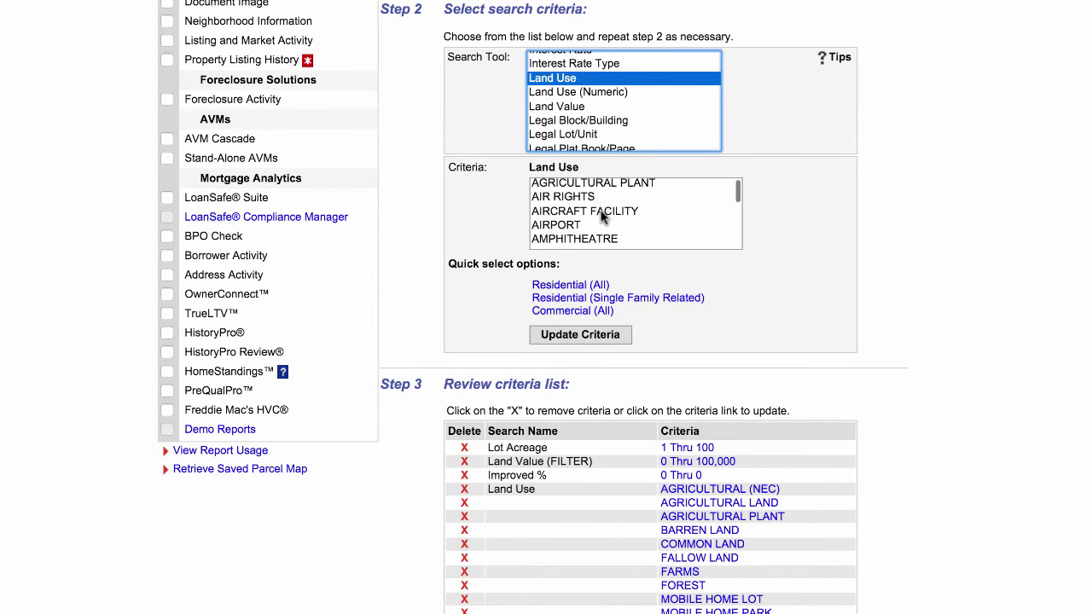
{"action": "left_click_drag", "start_coordinate": [611, 202], "coordinate": [612, 243]}
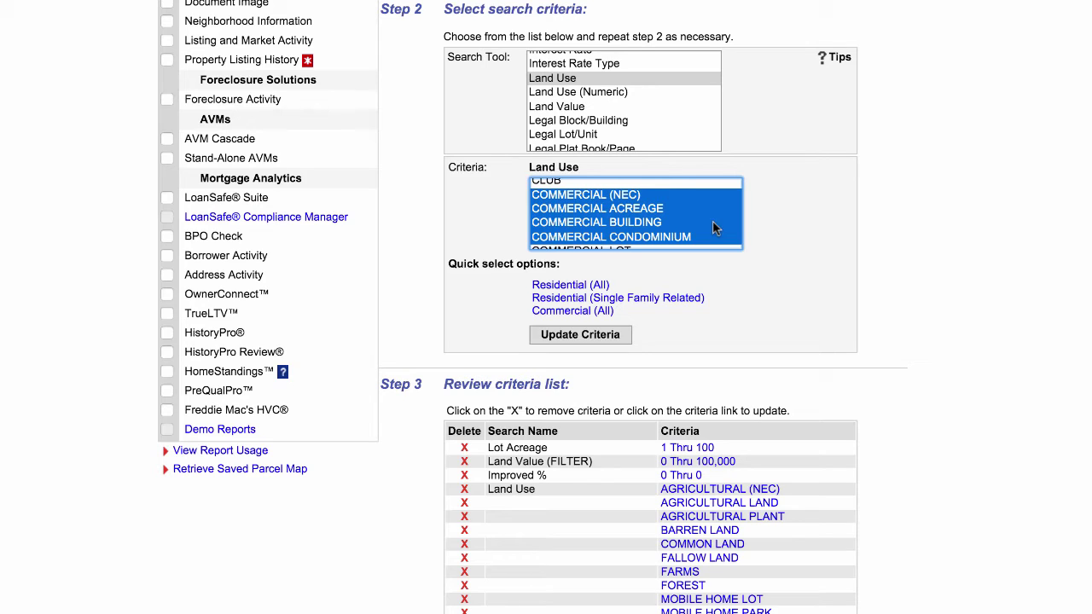
{"action": "left_click", "coordinate": [905, 309]}
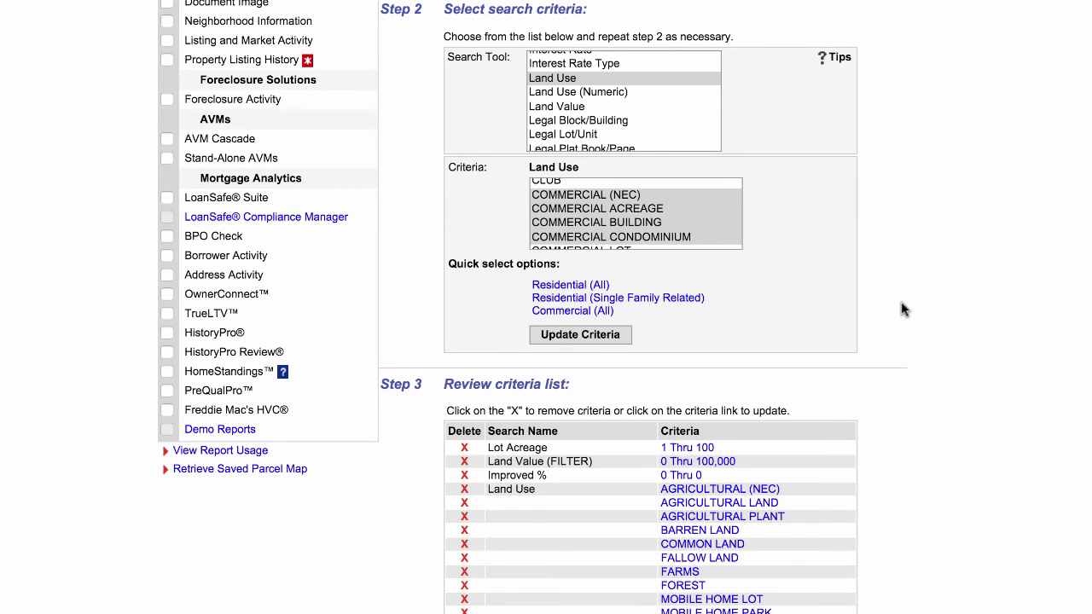
Review the criteria list and submit the San Diego County search request
{"action": "scroll", "coordinate": [904, 310], "scroll_direction": "down", "scroll_amount": 5}
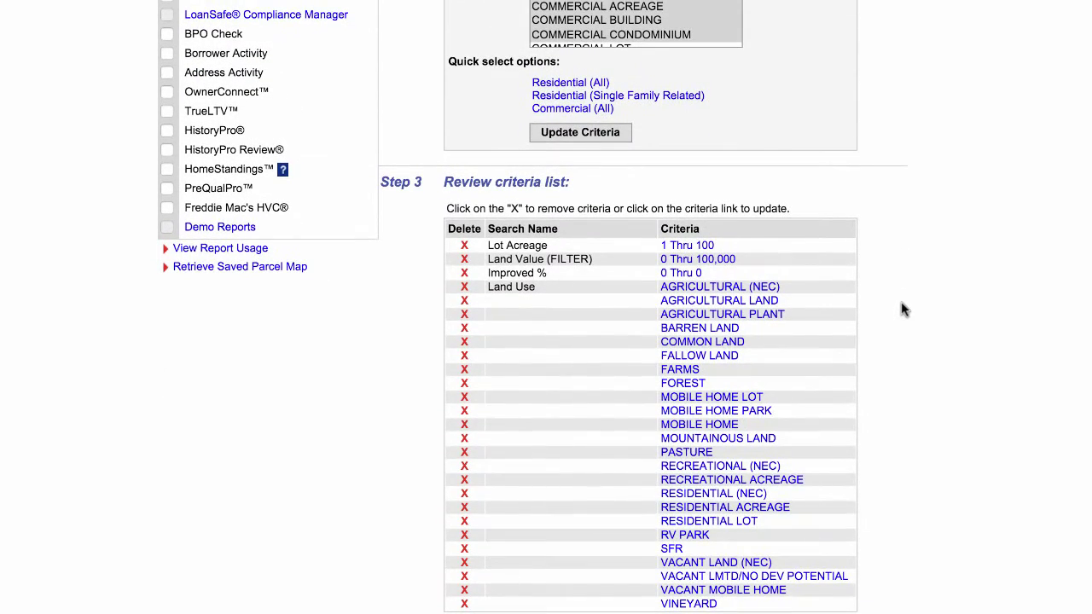
{"action": "scroll", "coordinate": [904, 310], "scroll_direction": "up", "scroll_amount": 5}
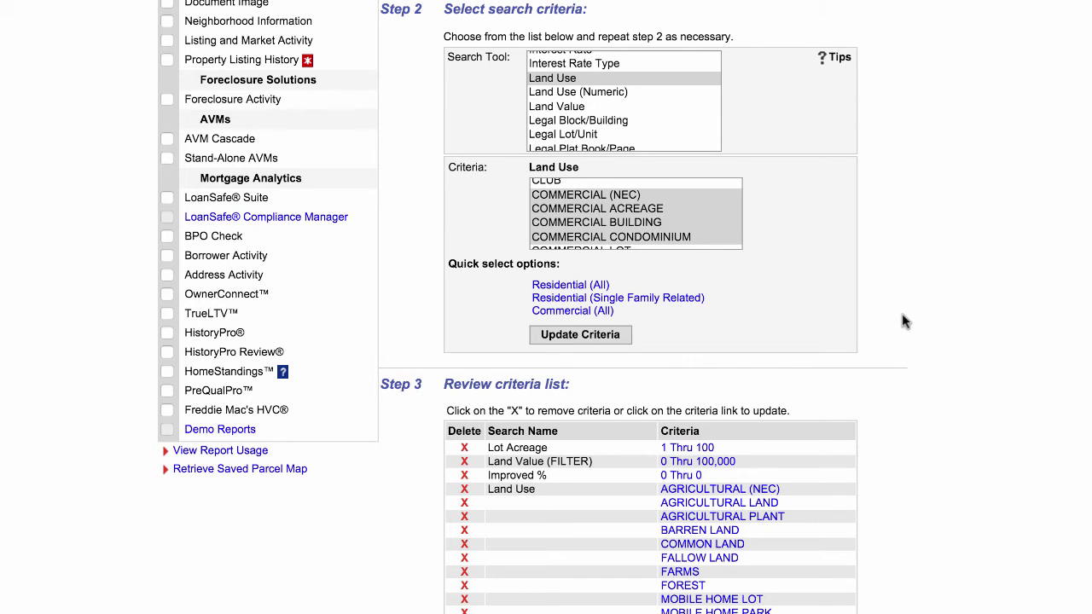
{"action": "scroll", "coordinate": [905, 321], "scroll_direction": "down", "scroll_amount": 3}
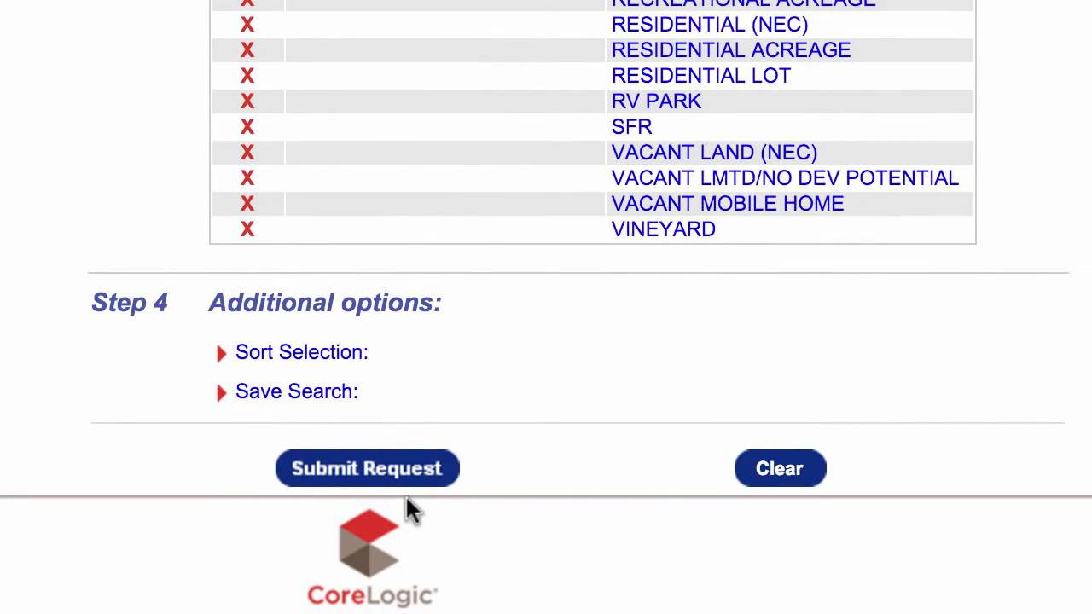
{"action": "left_click", "coordinate": [378, 479]}
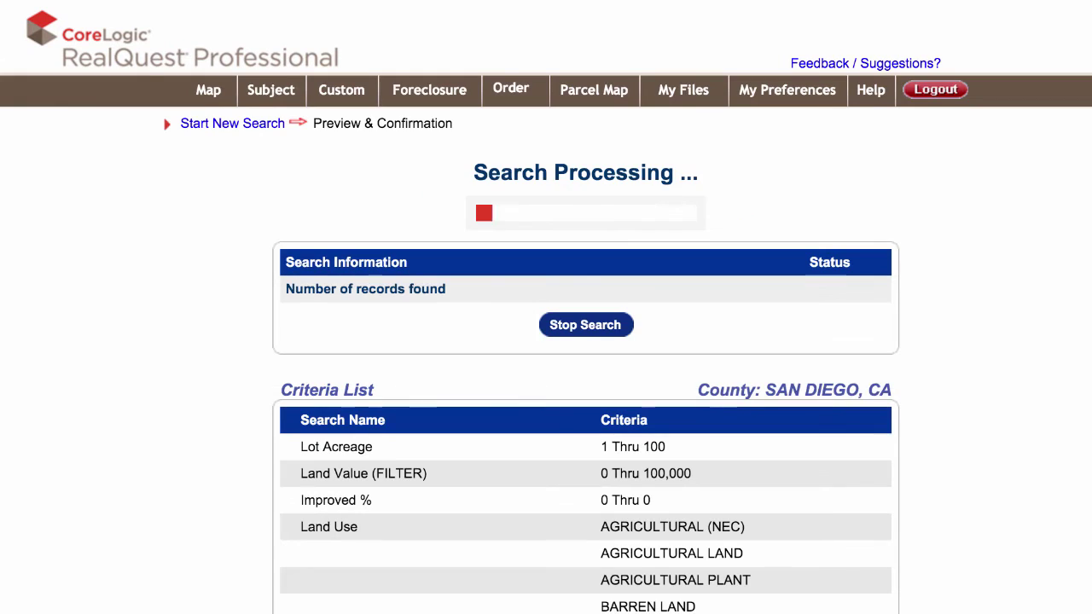
{"action": "left_click", "coordinate": [585, 325]}
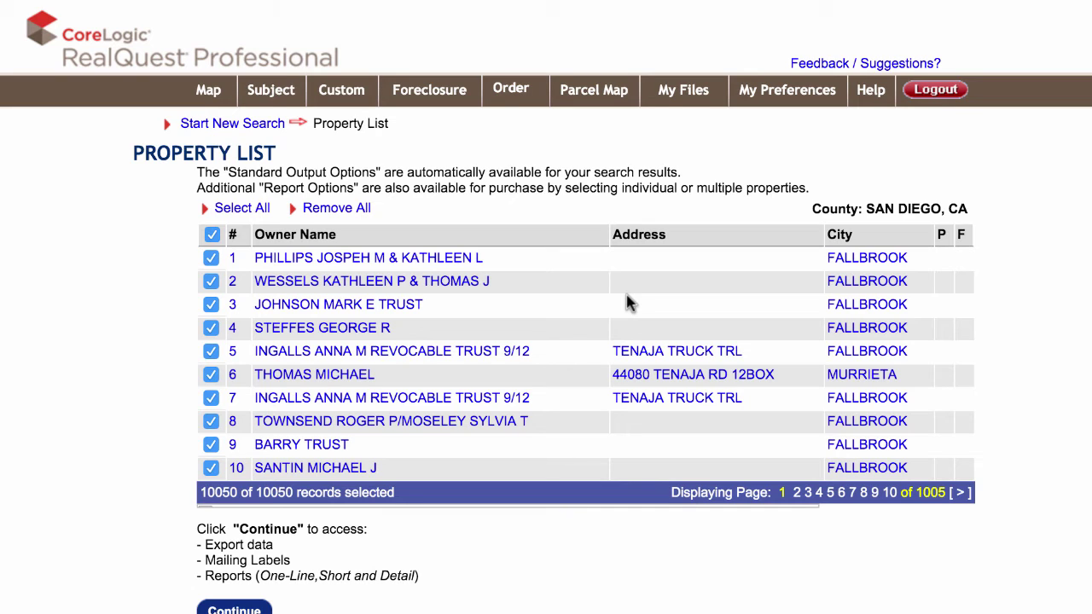
Submit the narrowed search for residential lots with land value 10,000 to 20,000 and continue to the output options with all records selected
{"action": "left_click", "coordinate": [352, 211]}
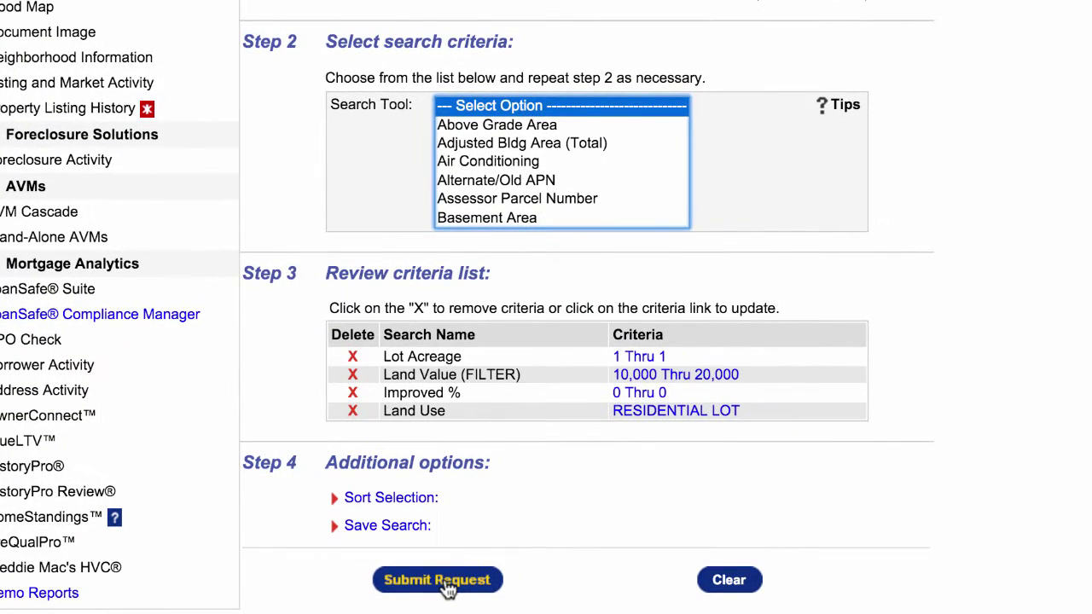
{"action": "left_click", "coordinate": [448, 589]}
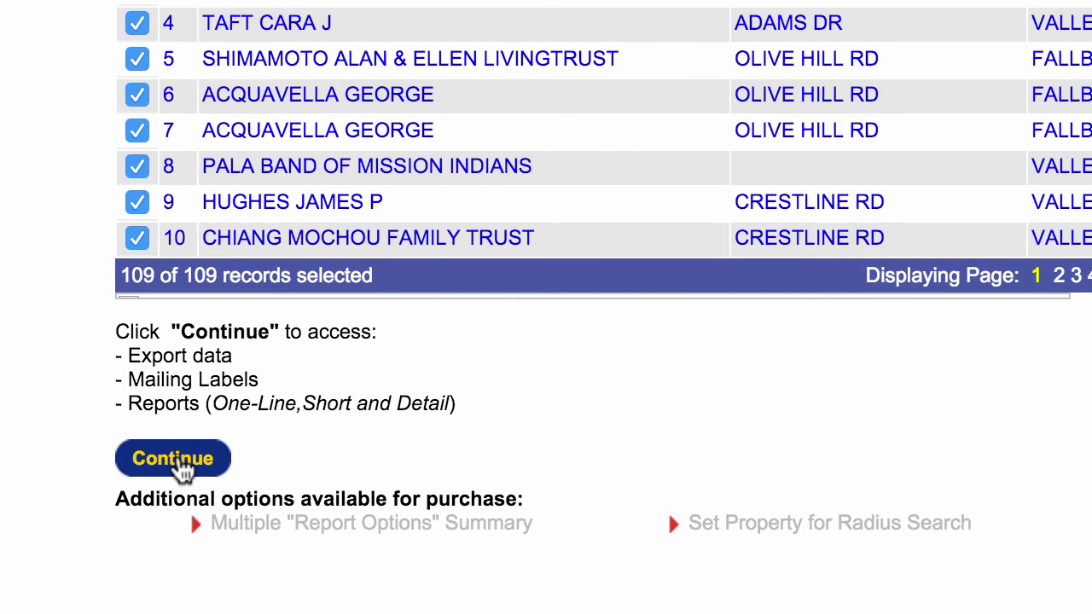
{"action": "left_click", "coordinate": [175, 461]}
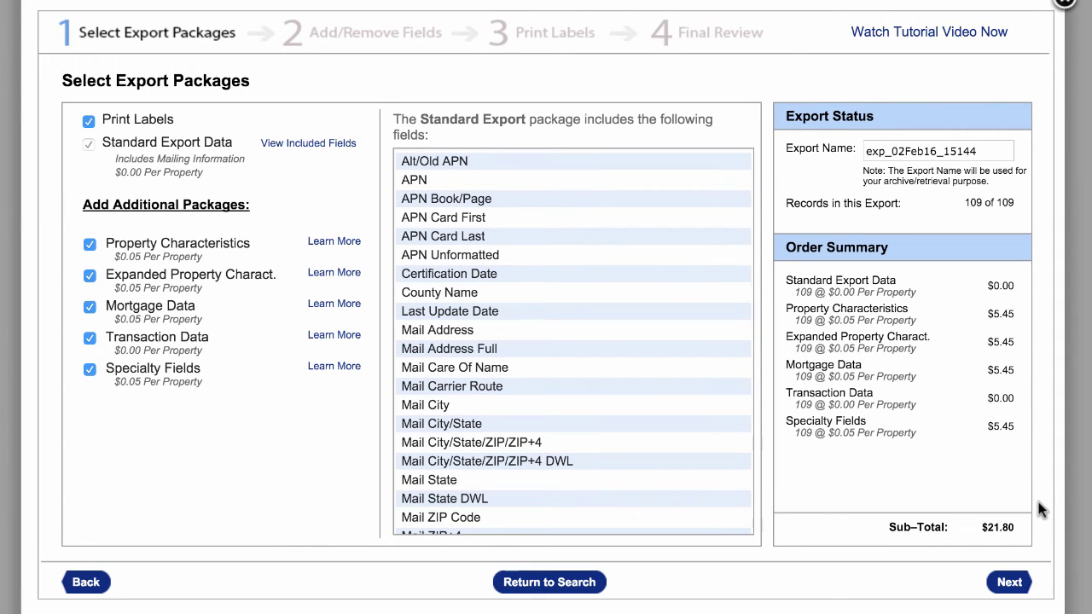
Keep all additional export packages and export fields selected and advance the export to the Print Labels stage
{"action": "left_click", "coordinate": [1009, 584]}
{"action": "left_click", "coordinate": [478, 305]}
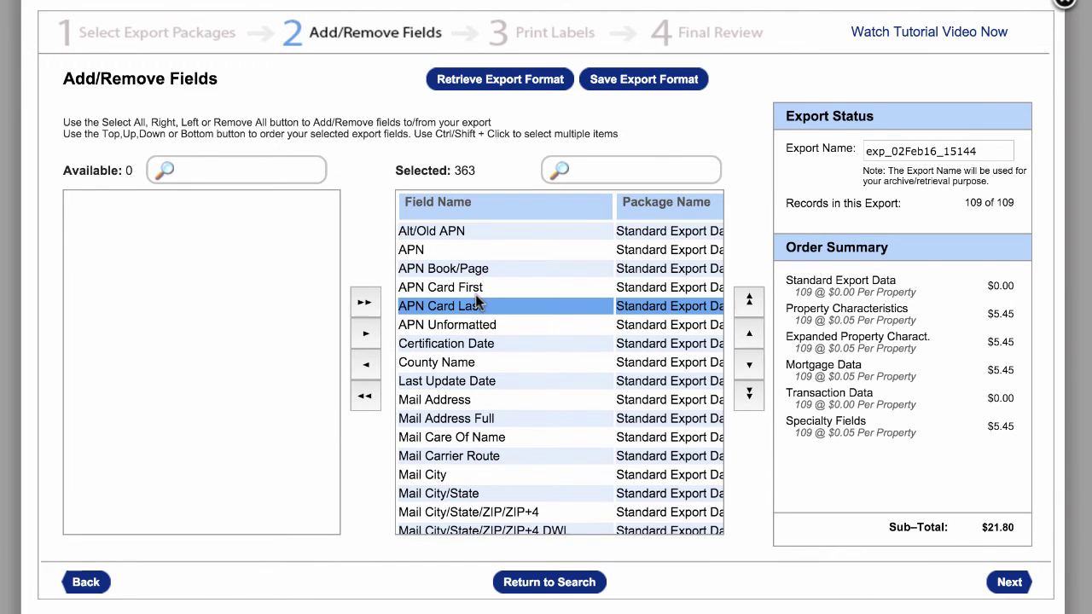
{"action": "left_click", "coordinate": [480, 288]}
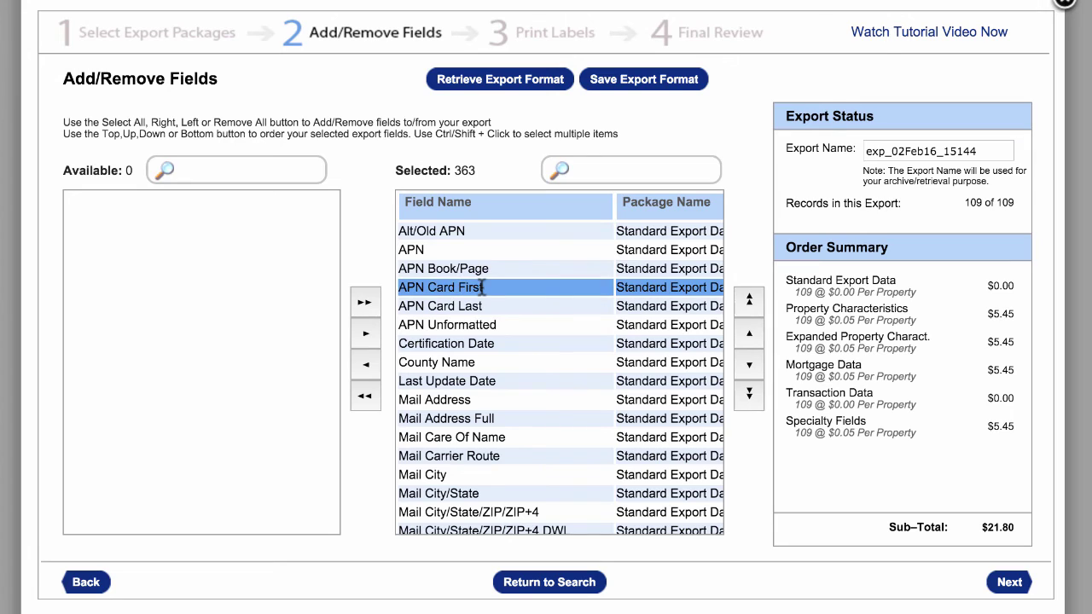
{"action": "left_click", "coordinate": [479, 268]}
{"action": "left_click", "coordinate": [467, 362]}
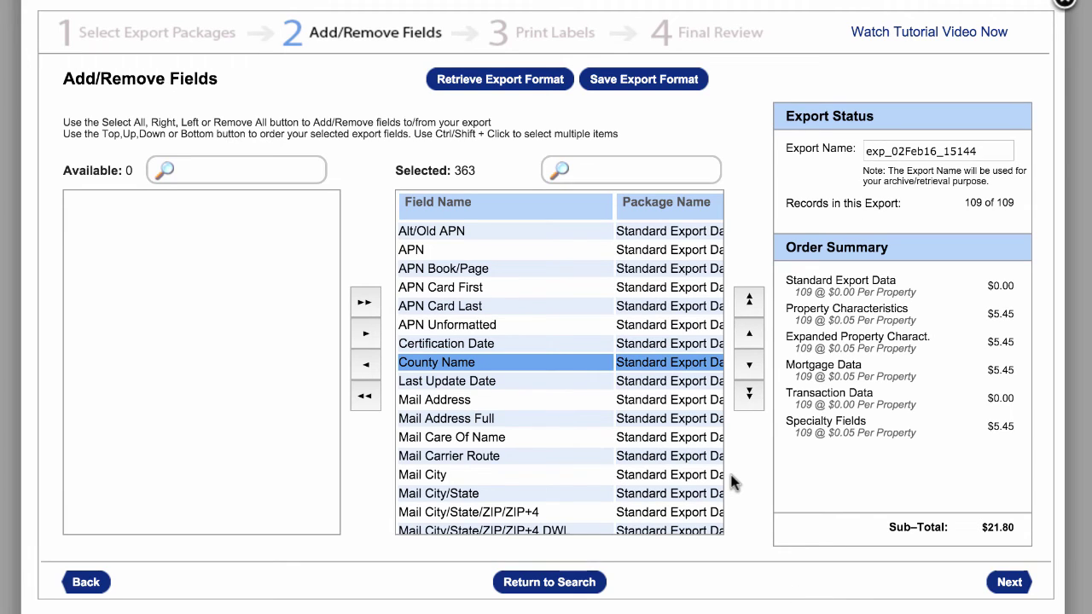
{"action": "left_click", "coordinate": [1010, 587]}
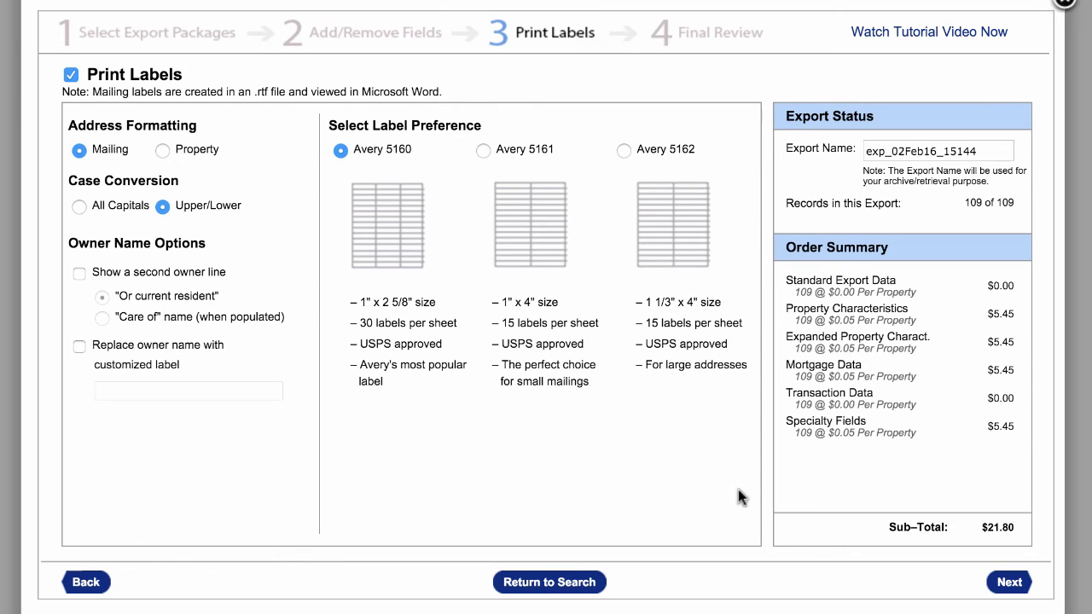
Turn off label printing for the export and accept the final review with all export packages included
{"action": "left_click", "coordinate": [70, 75]}
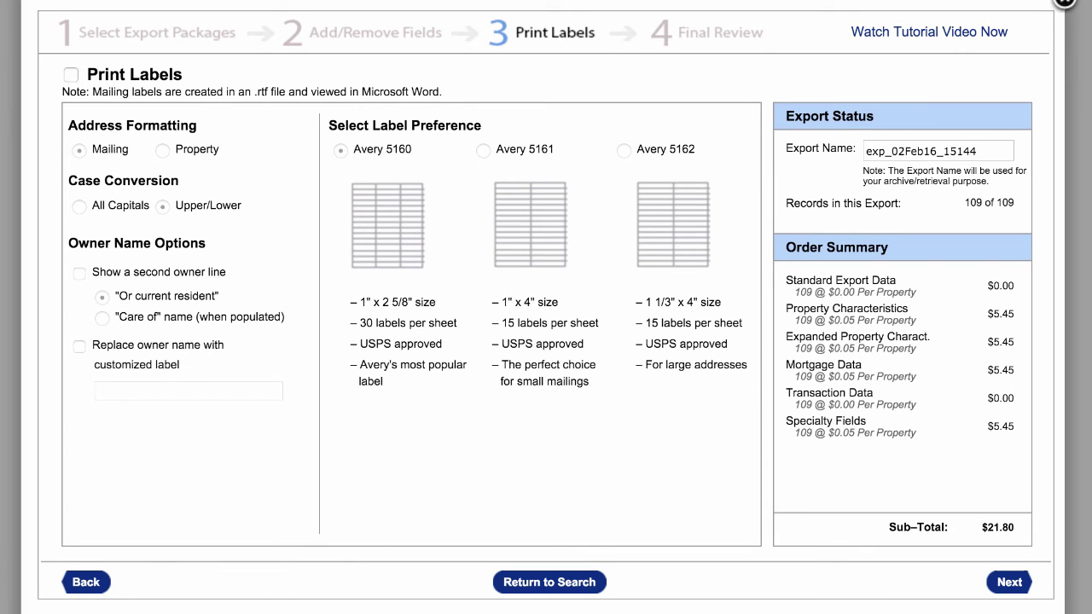
{"action": "left_click", "coordinate": [1005, 589]}
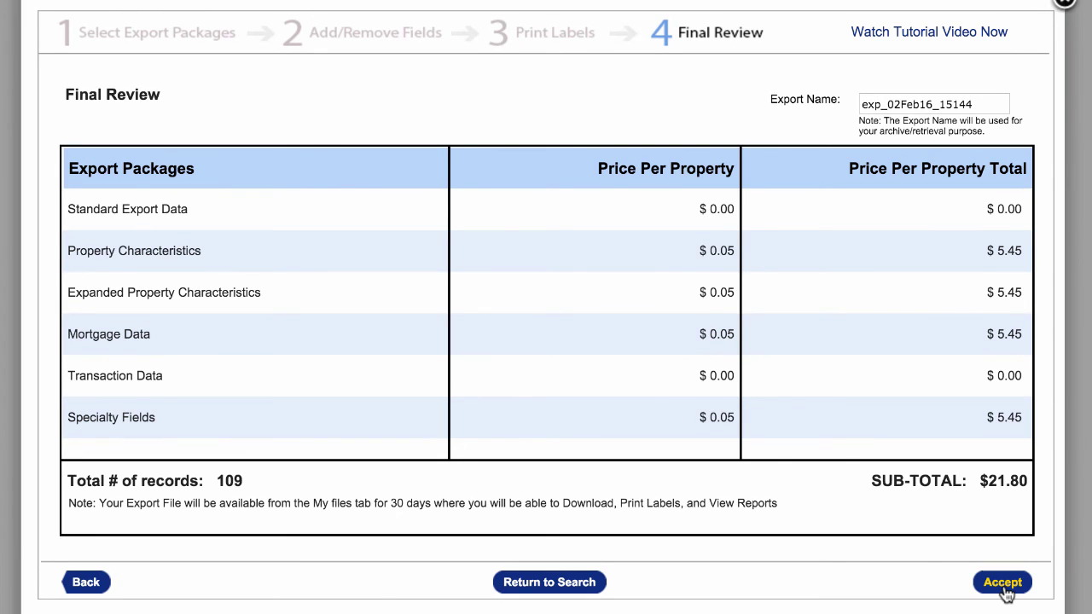
{"action": "left_click", "coordinate": [1003, 583]}
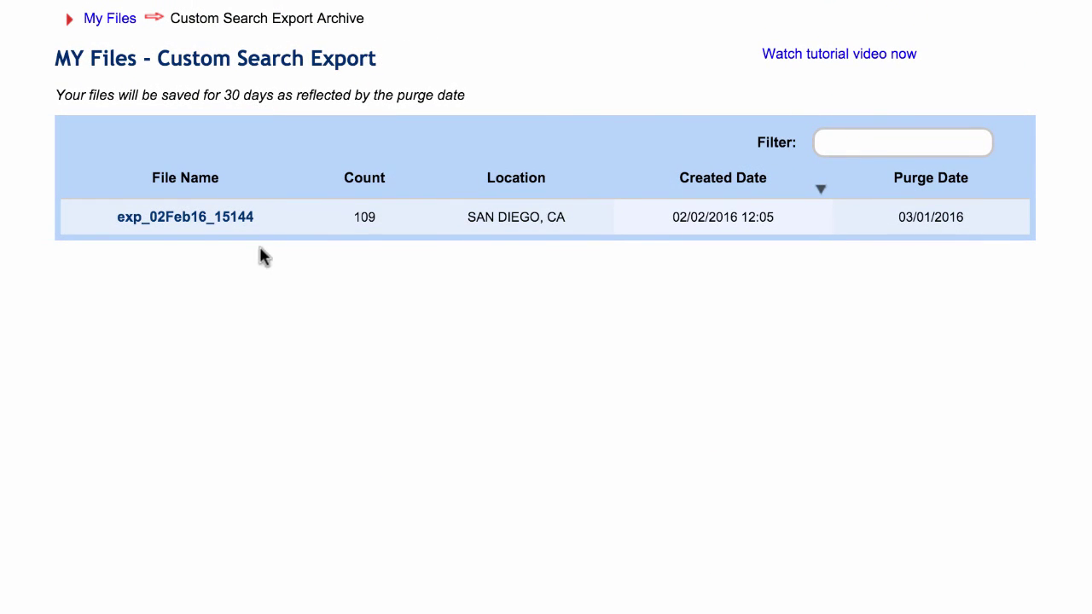
Open the download and report options for the export file exp_02Feb16_15144
{"action": "left_click", "coordinate": [195, 219]}
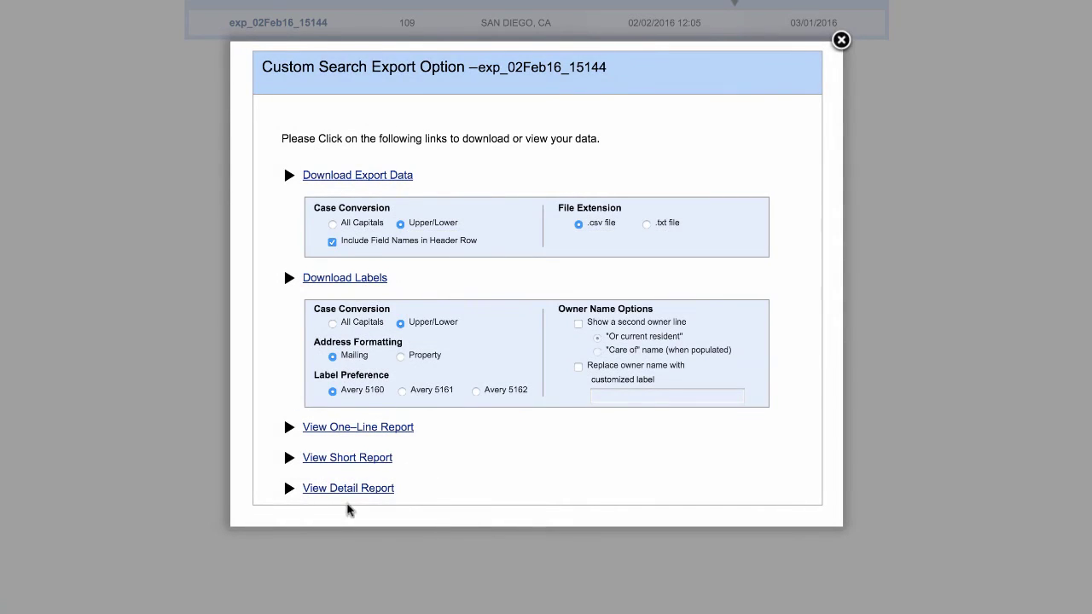
{"action": "scroll", "coordinate": [349, 509], "scroll_direction": "down", "scroll_amount": 1}
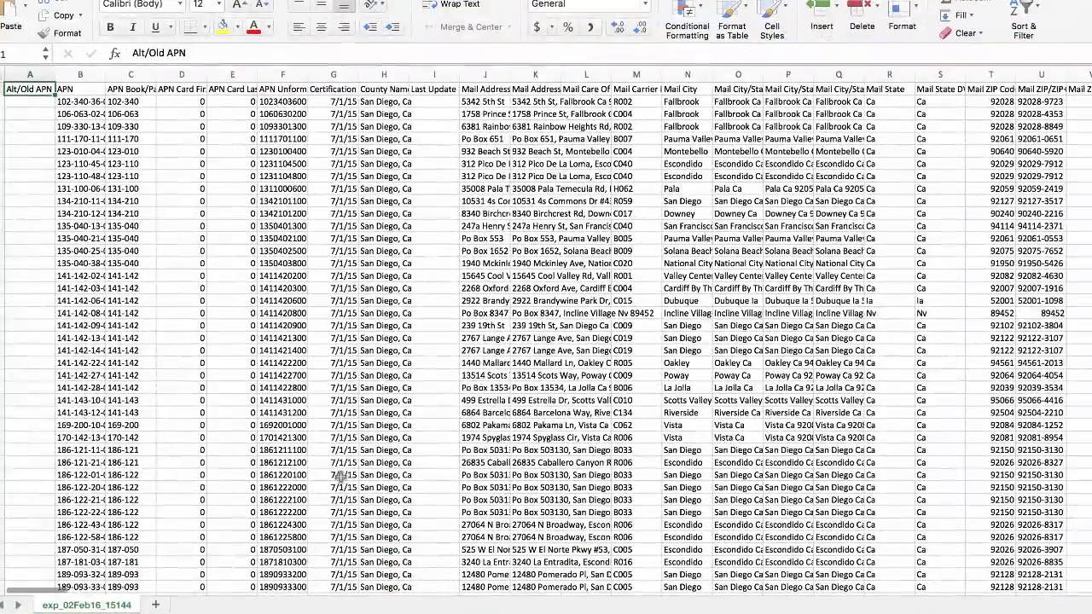
Examine the exported property data in Excel across the owner, situs address, building and exemption columns, returning to the first column
{"action": "scroll", "coordinate": [340, 476], "scroll_direction": "right", "scroll_amount": 10}
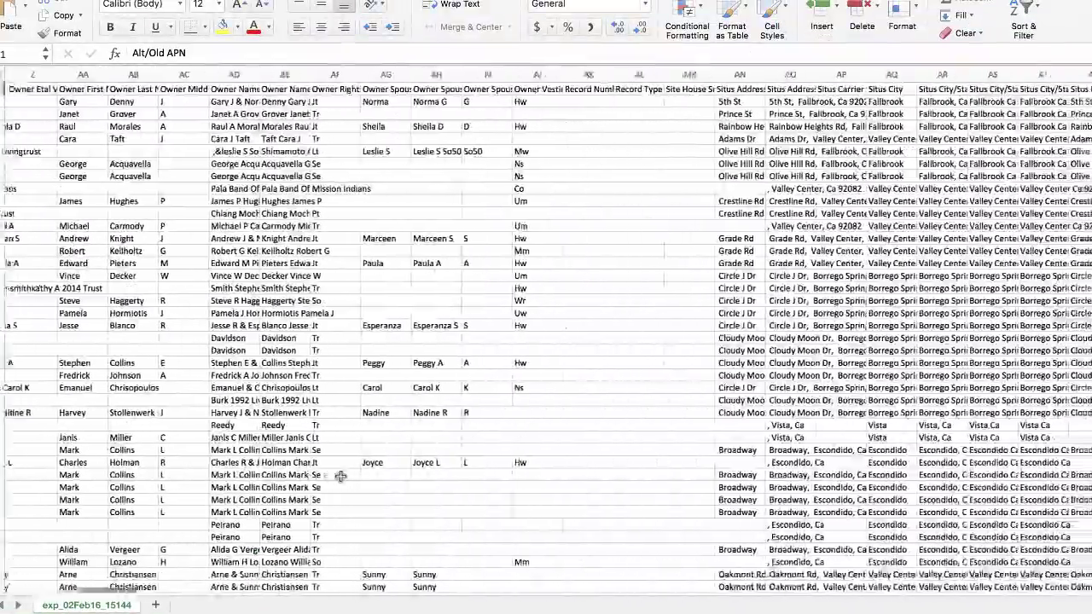
{"action": "scroll", "coordinate": [340, 475], "scroll_direction": "right", "scroll_amount": 15}
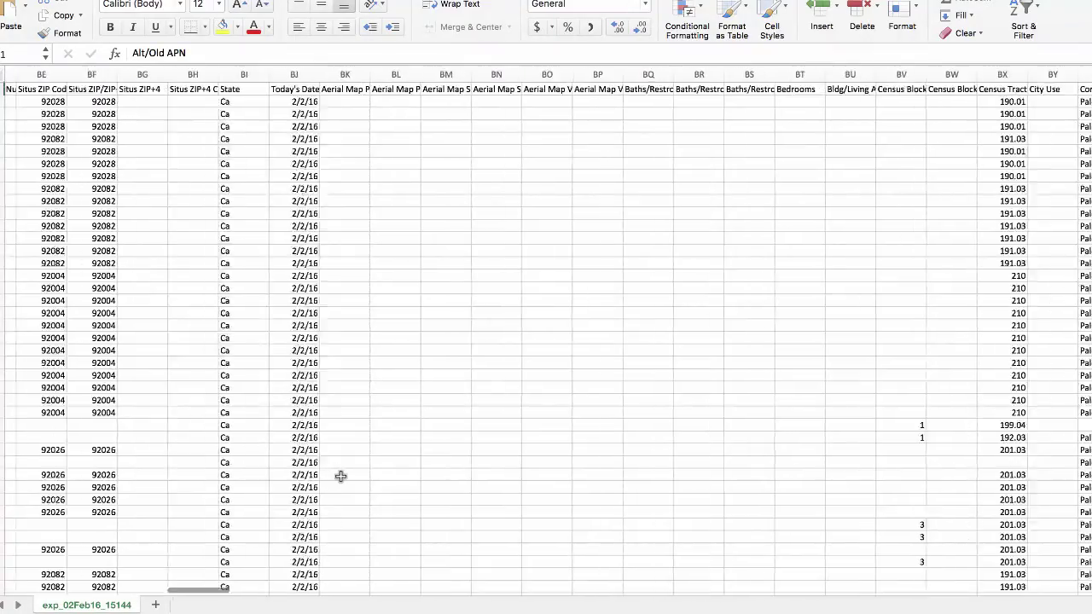
{"action": "scroll", "coordinate": [340, 475], "scroll_direction": "right", "scroll_amount": 20}
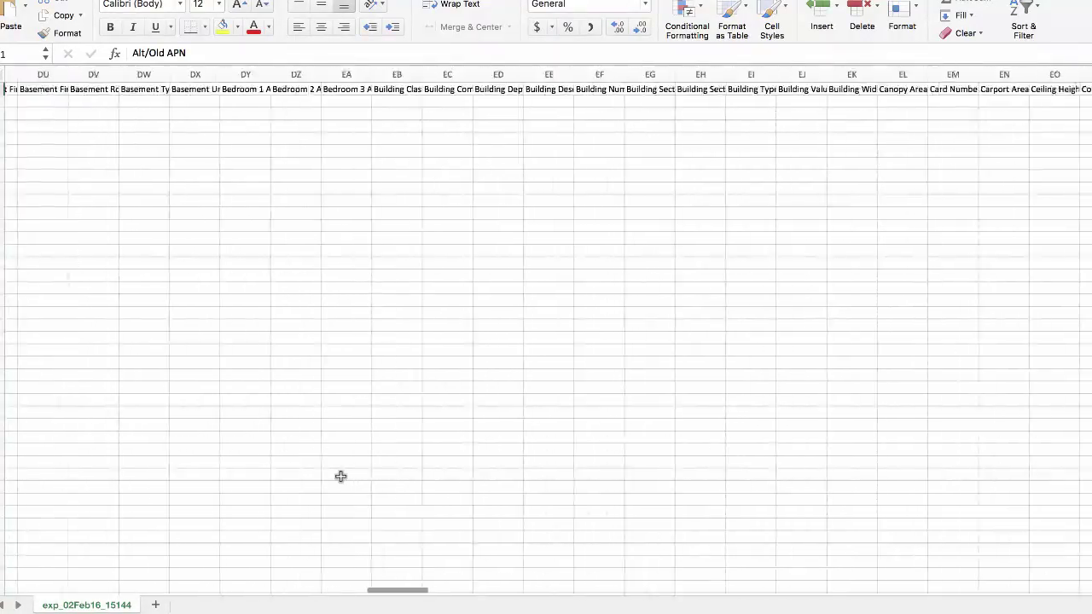
{"action": "scroll", "coordinate": [340, 475], "scroll_direction": "right", "scroll_amount": 20}
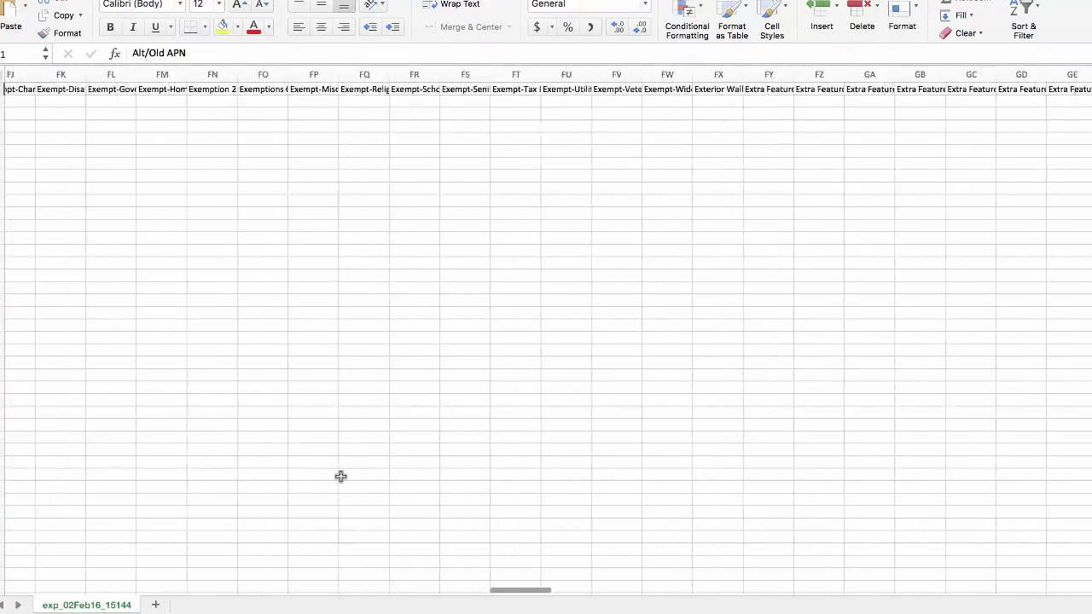
{"action": "scroll", "coordinate": [341, 475], "scroll_direction": "right", "scroll_amount": 3}
{"action": "scroll", "coordinate": [340, 475], "scroll_direction": "left", "scroll_amount": 20}
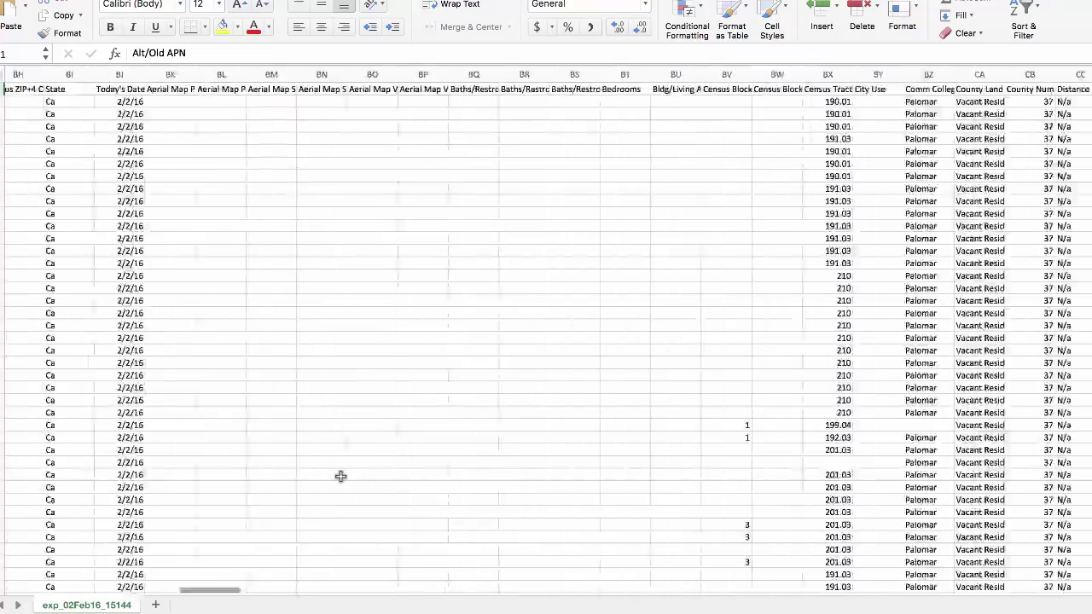
{"action": "scroll", "coordinate": [340, 475], "scroll_direction": "left", "scroll_amount": 20}
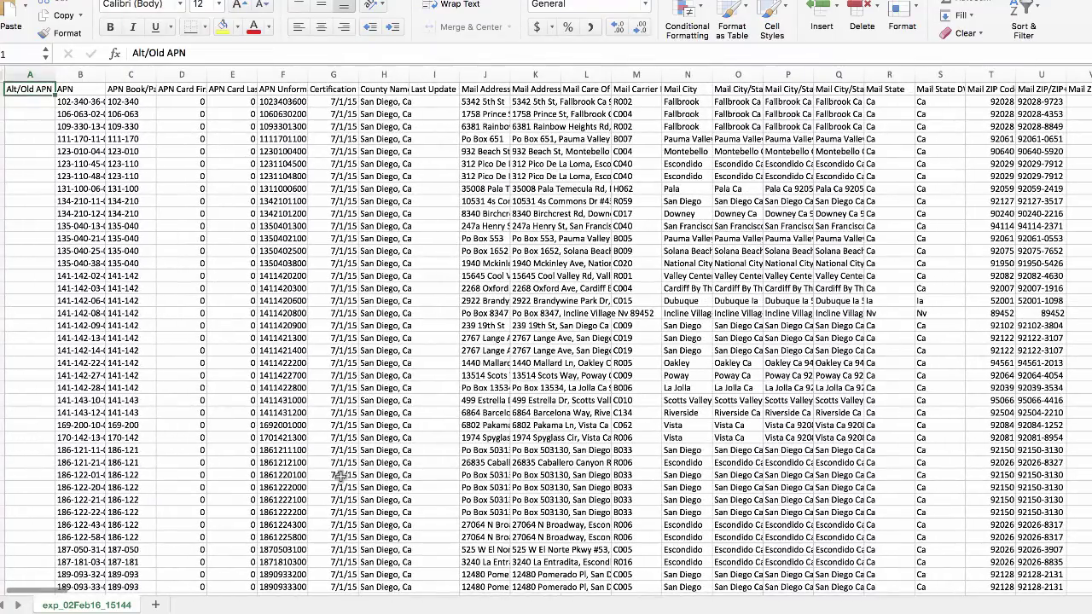